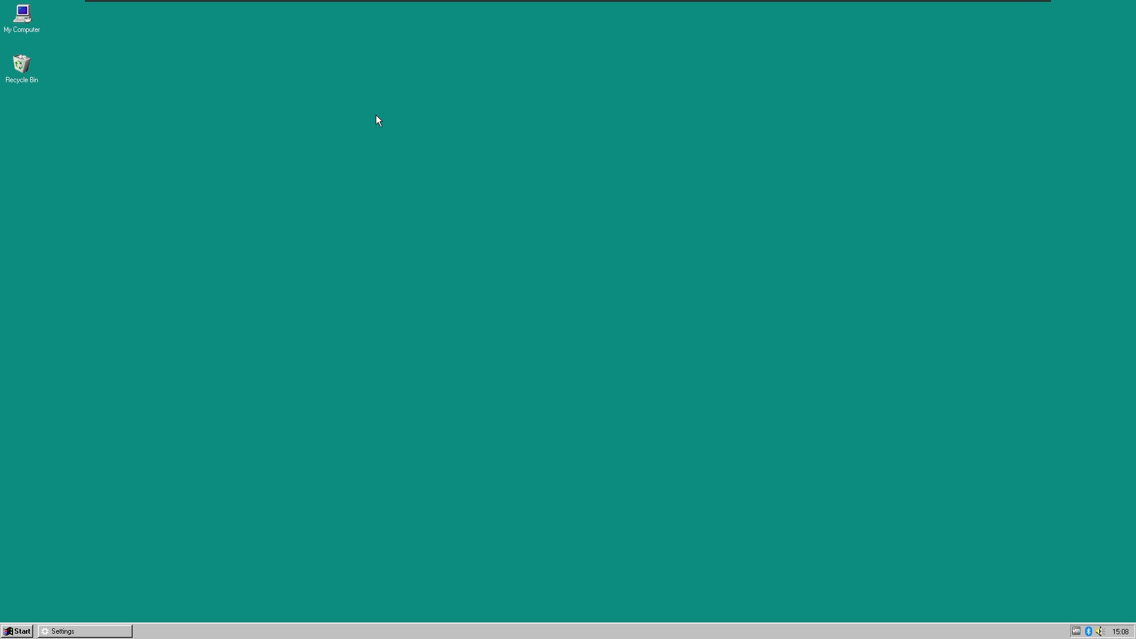
Bring up the Windows Settings window and open the System category.
key(super+Tab)
click(117, 58)
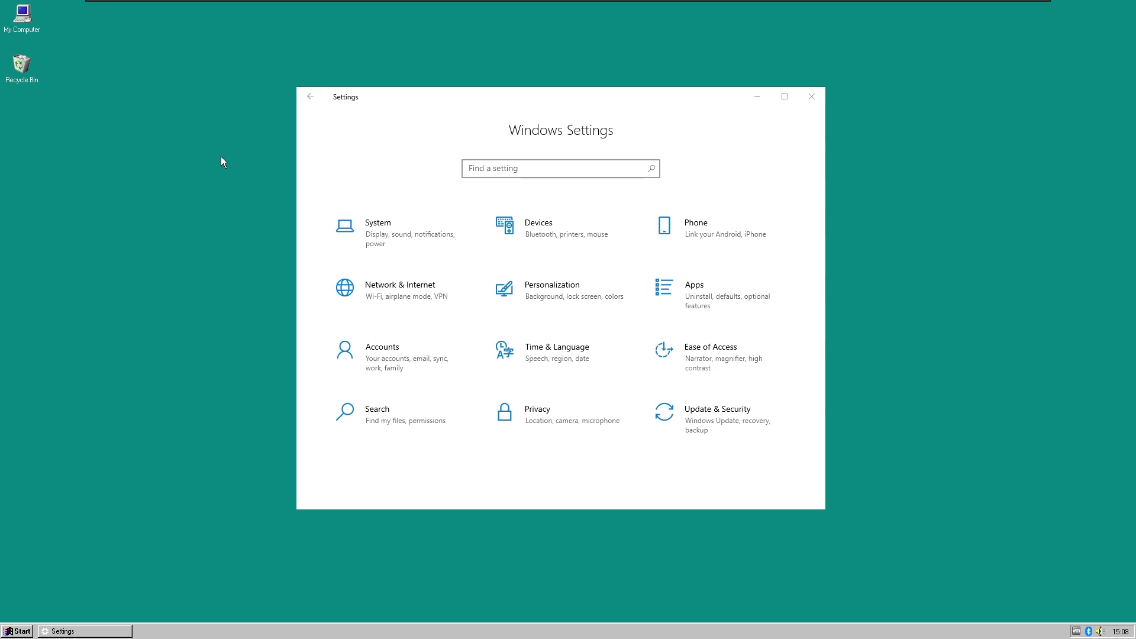
click(426, 235)
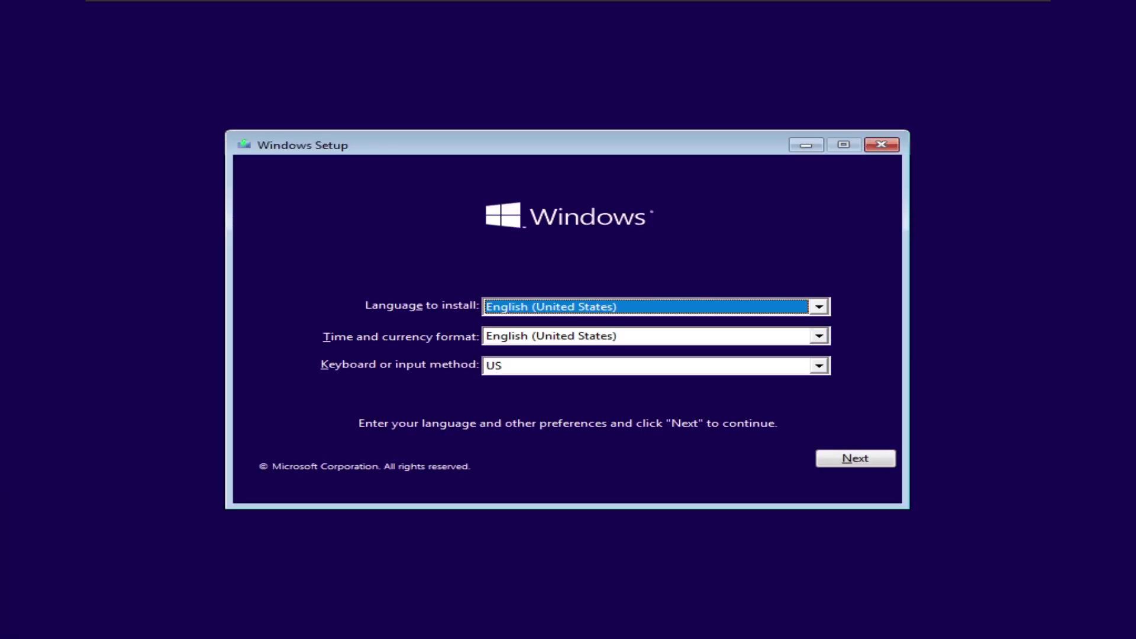
key(Tab)
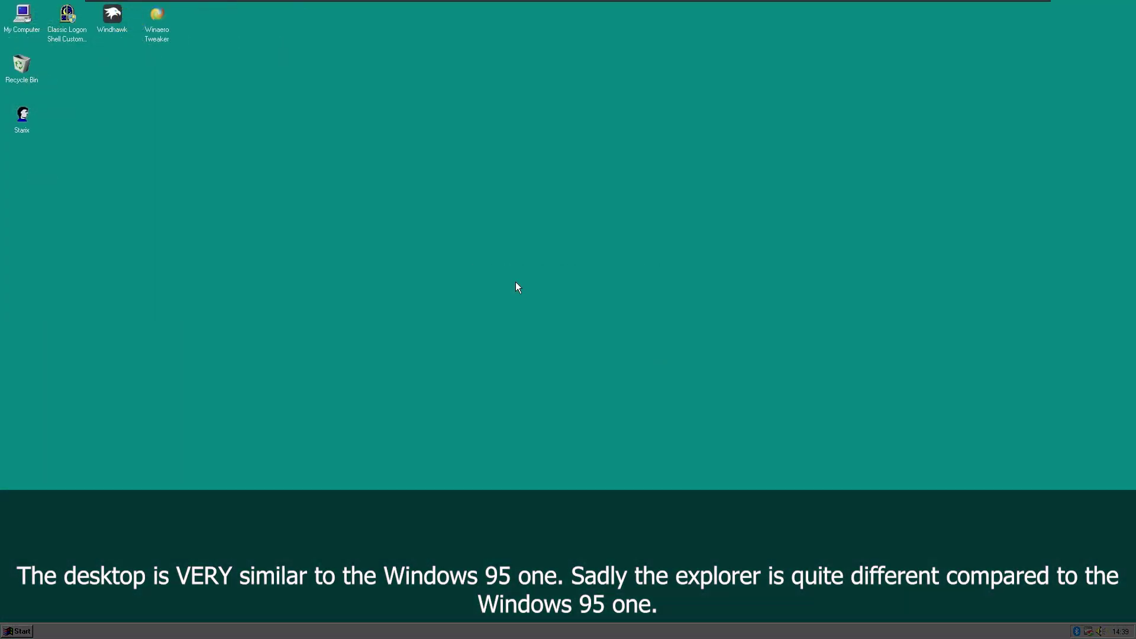
Open My Computer in File Explorer and view the properties of Local Disk (C:), leaving them unchanged.
key(super+e)
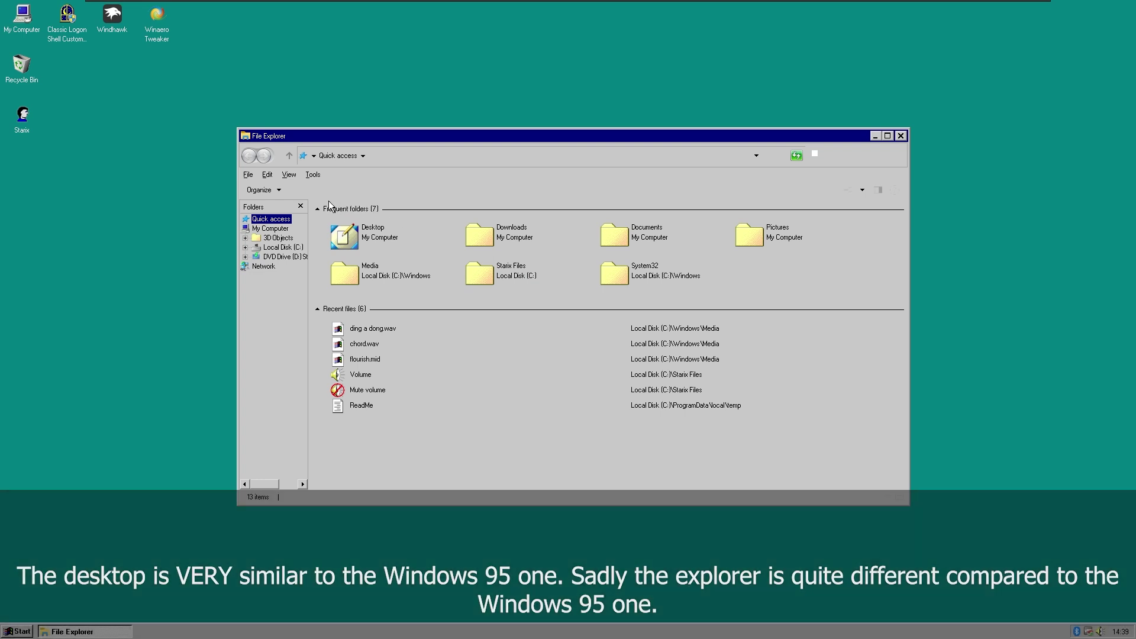
click(279, 230)
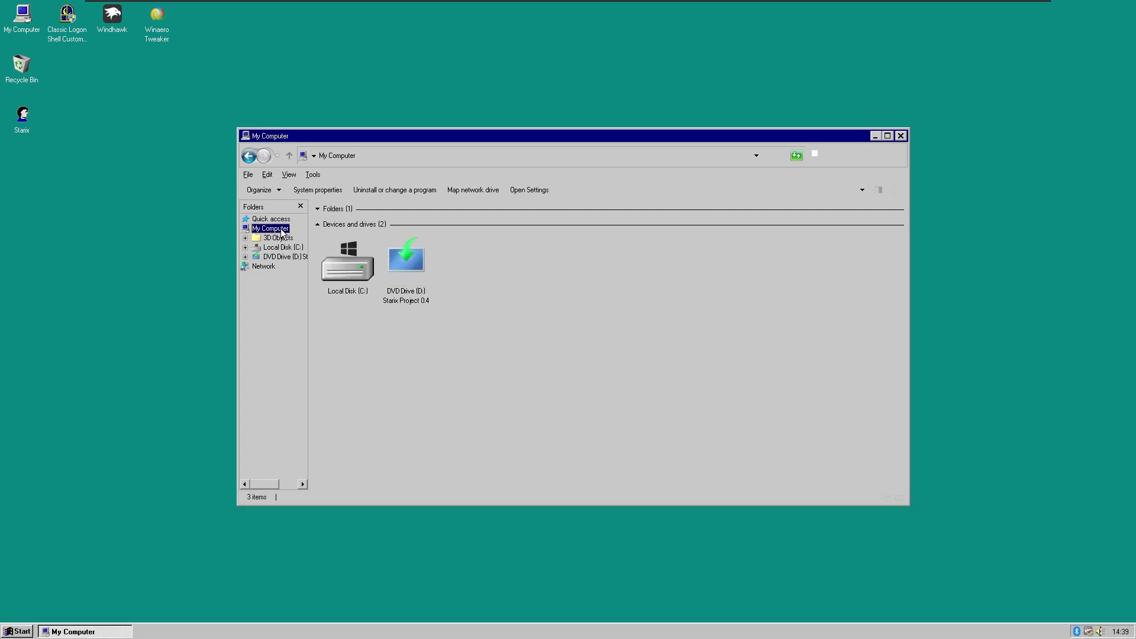
drag(383, 352, 353, 279)
key(alt+Return)
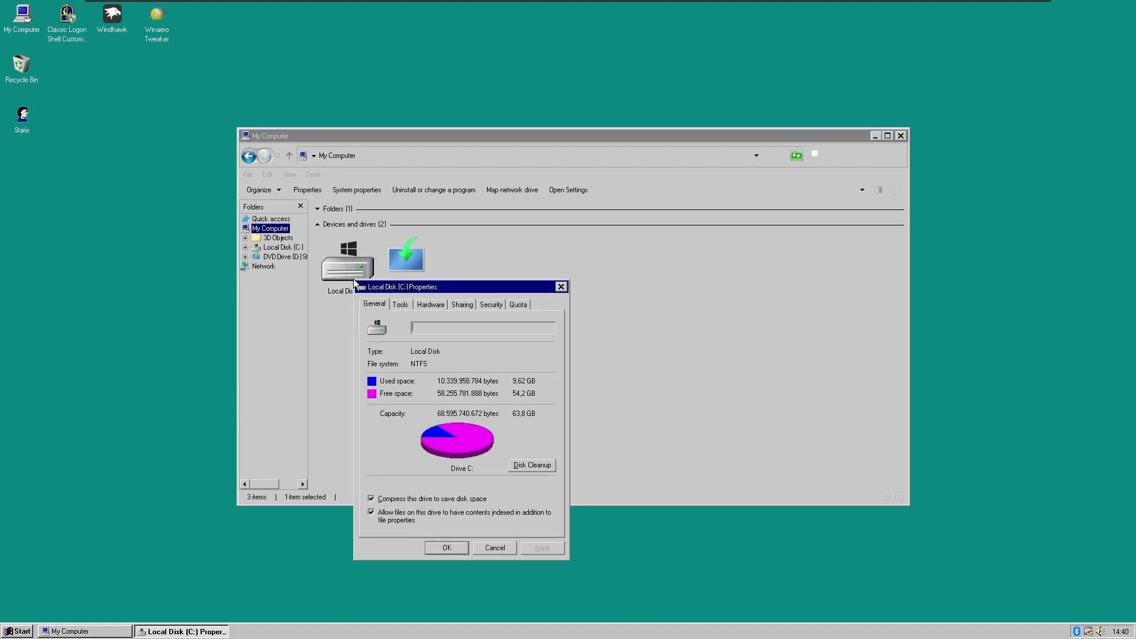
key(Escape)
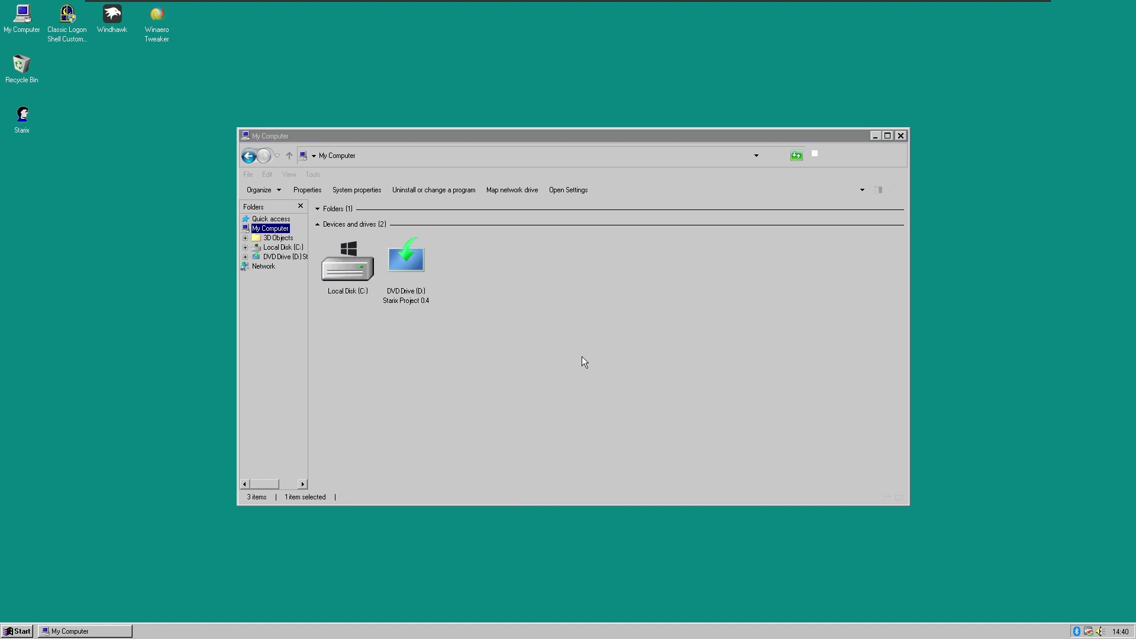
Try the Details view in My Computer, switch the folder to the Tiles view and close the window.
right_click(579, 356)
mouse_move(621, 361)
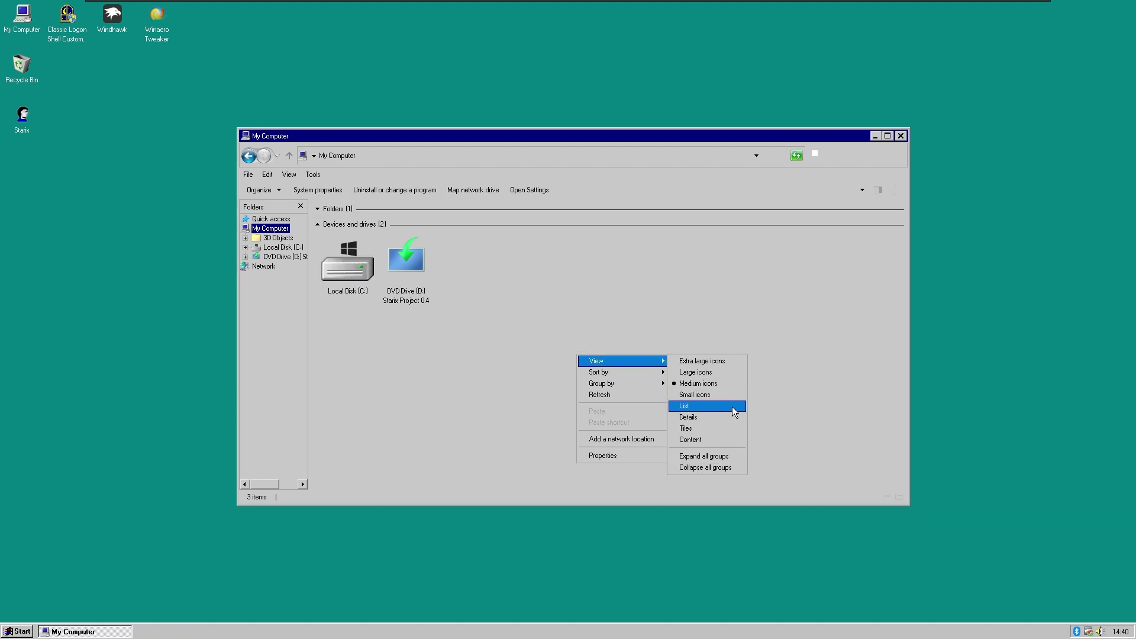
click(730, 413)
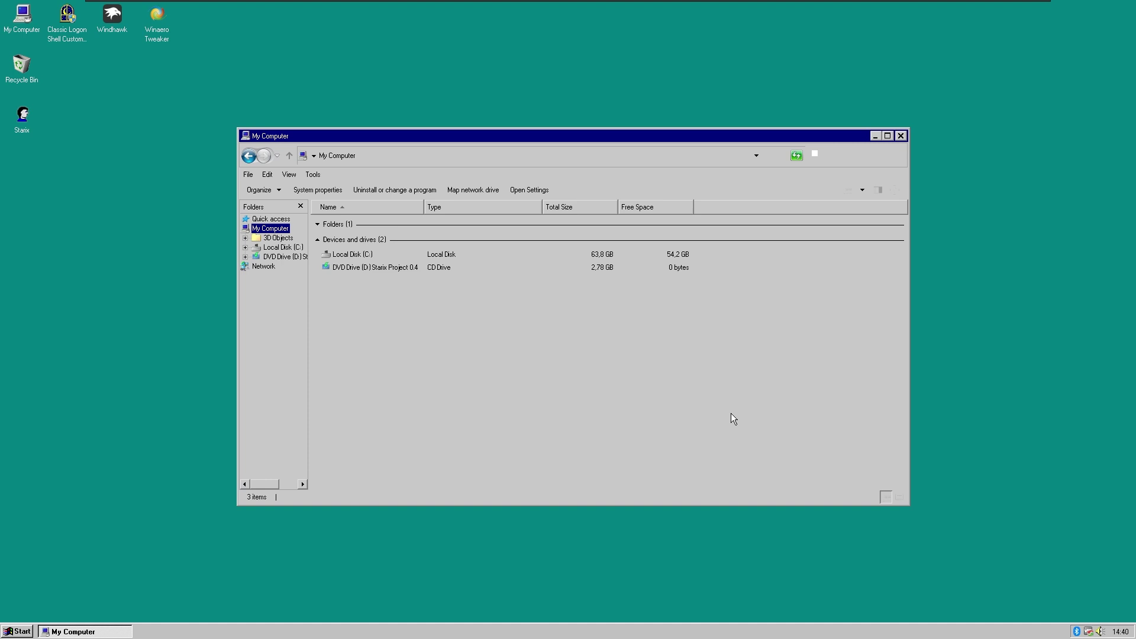
right_click(488, 329)
mouse_move(578, 339)
click(610, 404)
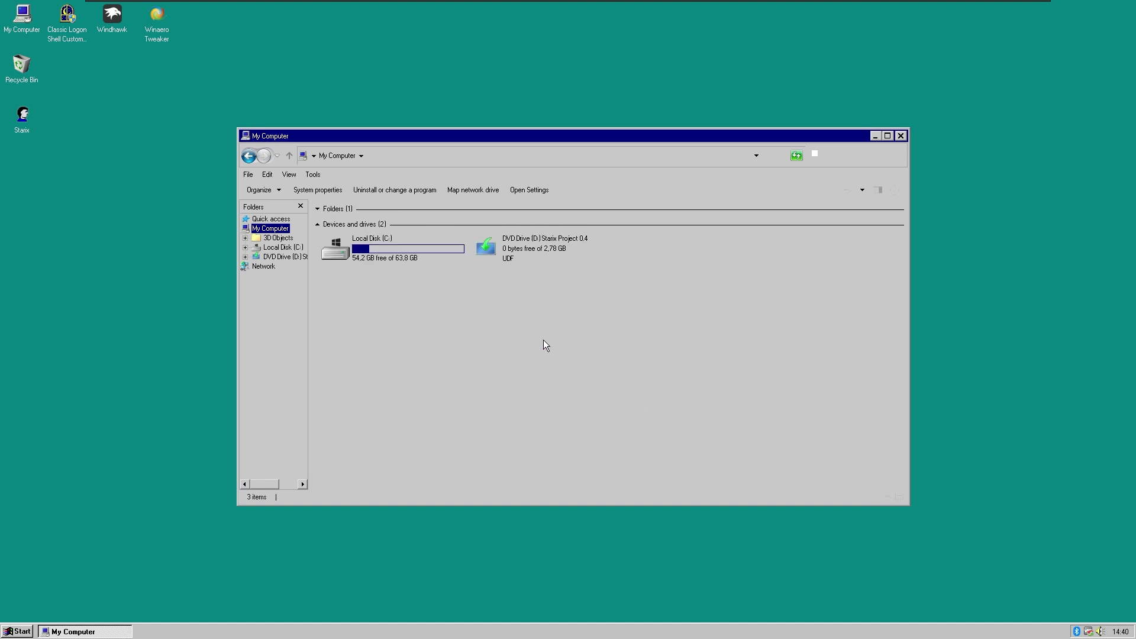
click(426, 258)
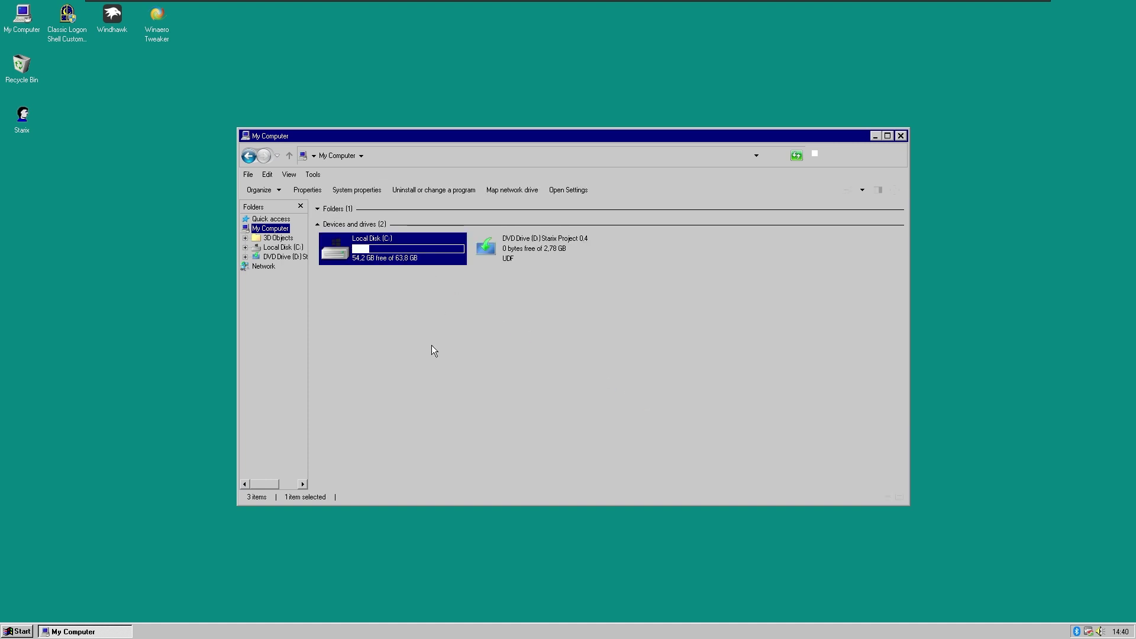
key(alt+F4)
Look at the Start menu, examine the CPU and memory performance in Task Manager and close it.
key(super)
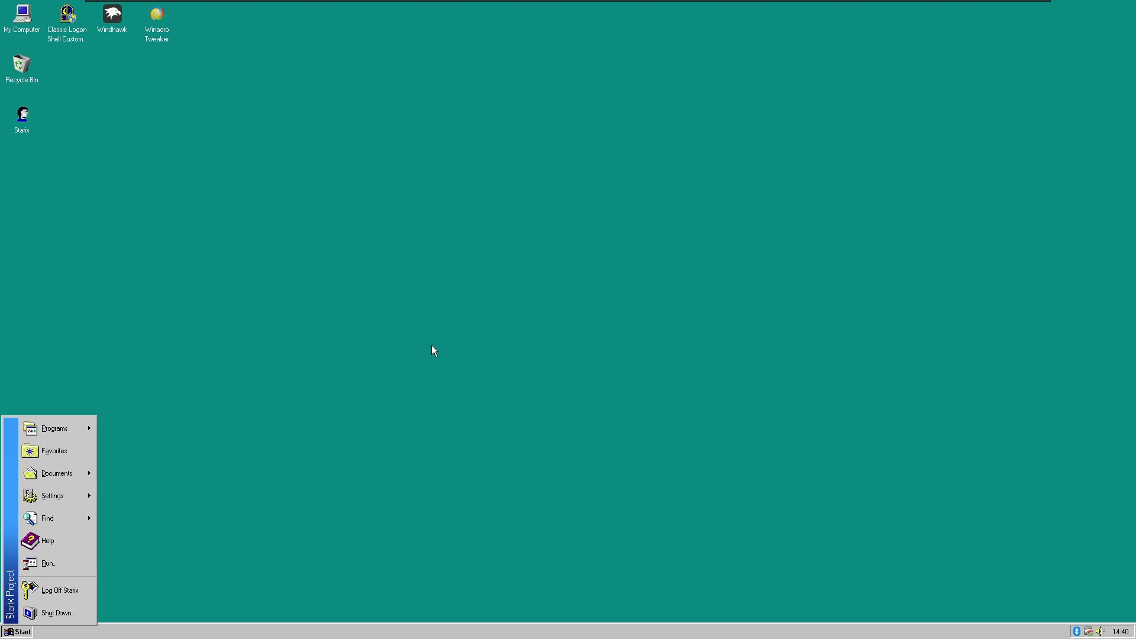
key(ctrl+shift+Escape)
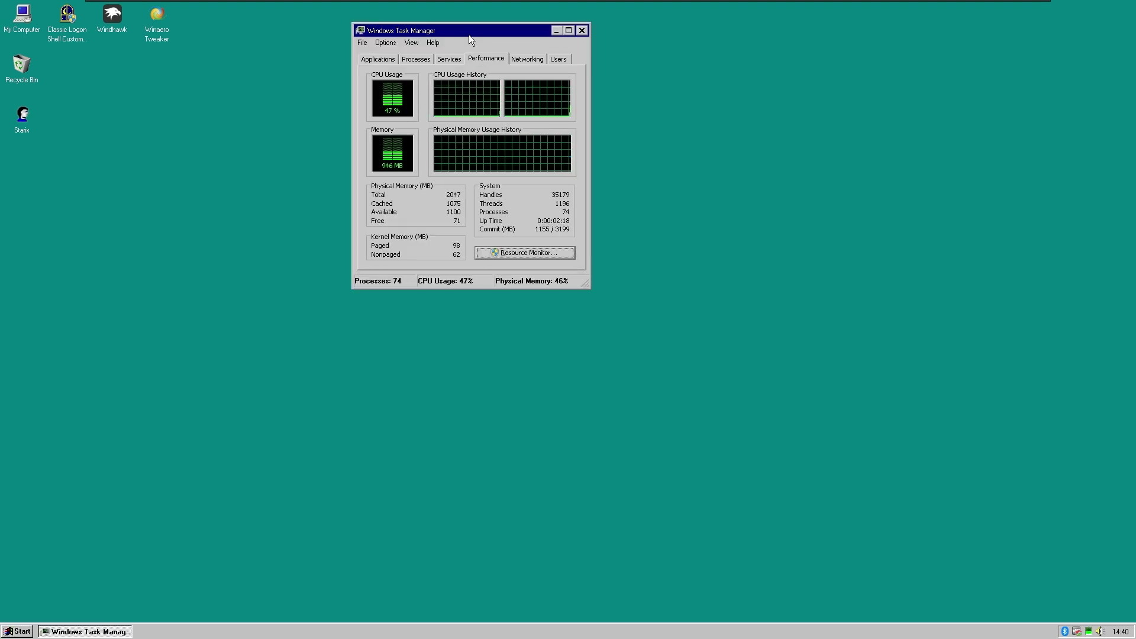
drag(469, 34, 563, 214)
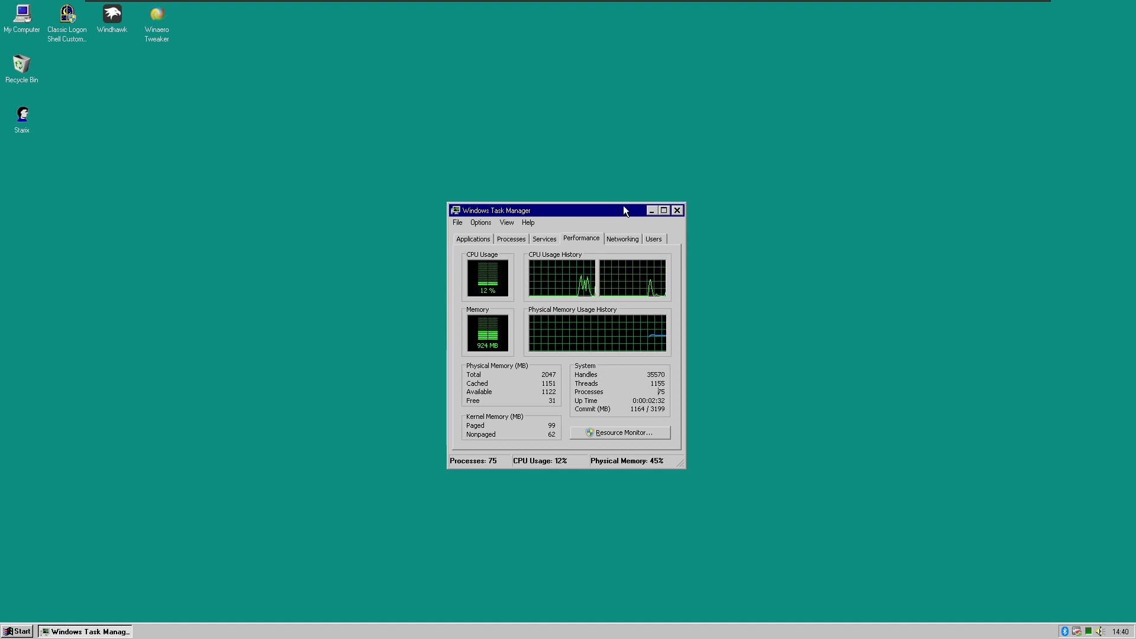
key(alt+F4)
Run winver to view the system's version information, and close the About window.
key(super+r)
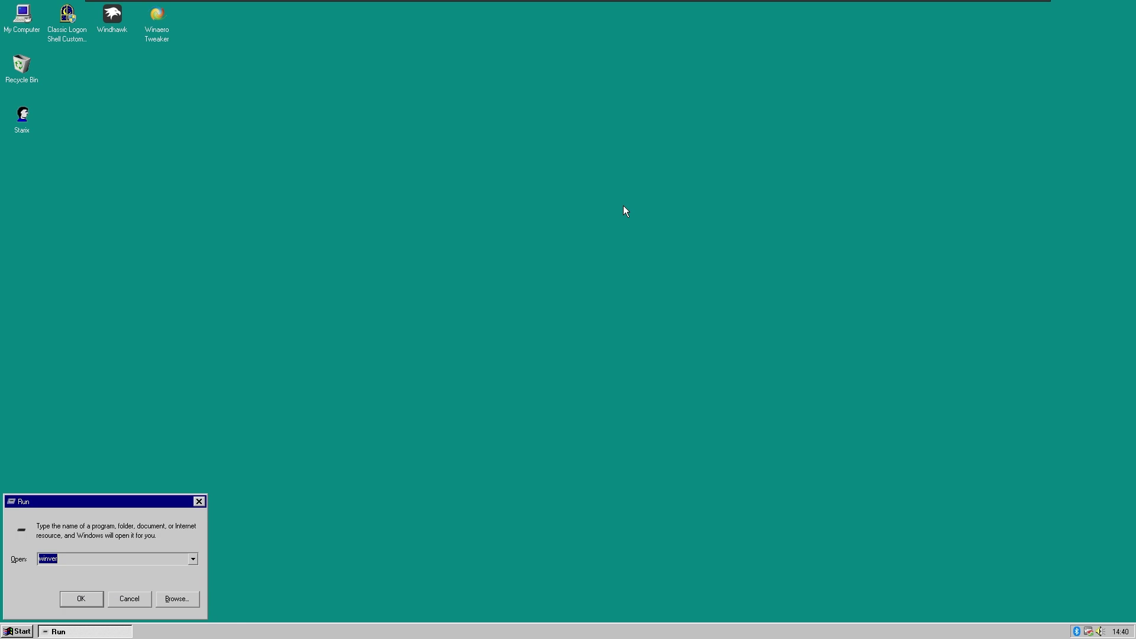
text(win)
key(Return)
key(Return)
text(winver)
key(Return)
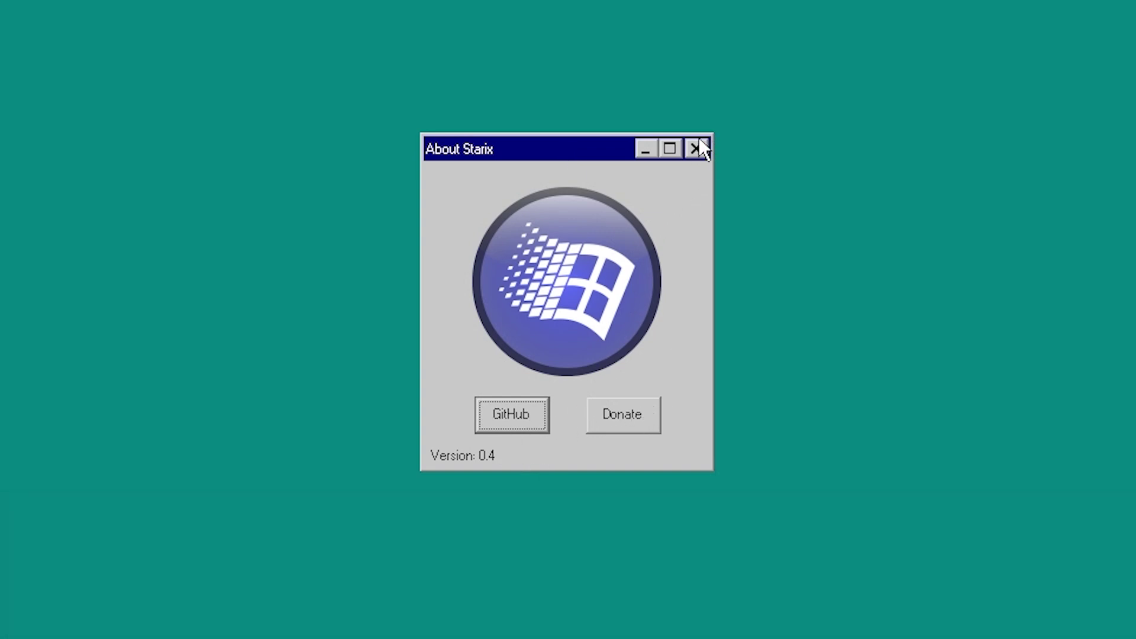
click(697, 148)
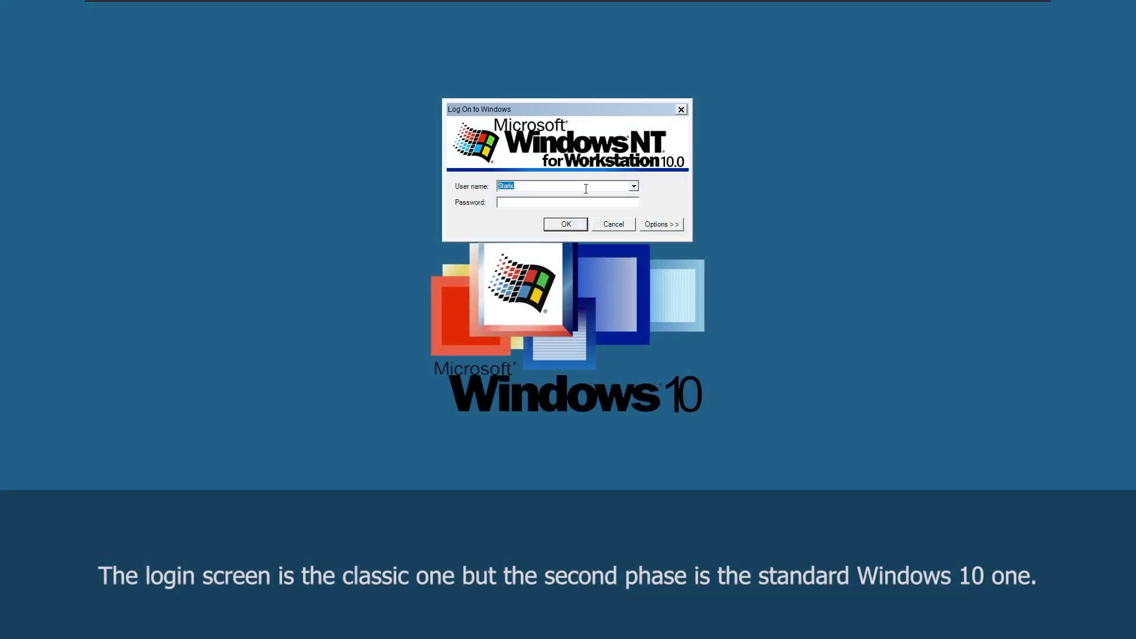
Log on to Windows with the preselected account, and briefly open and close a File Explorer window.
key(Return)
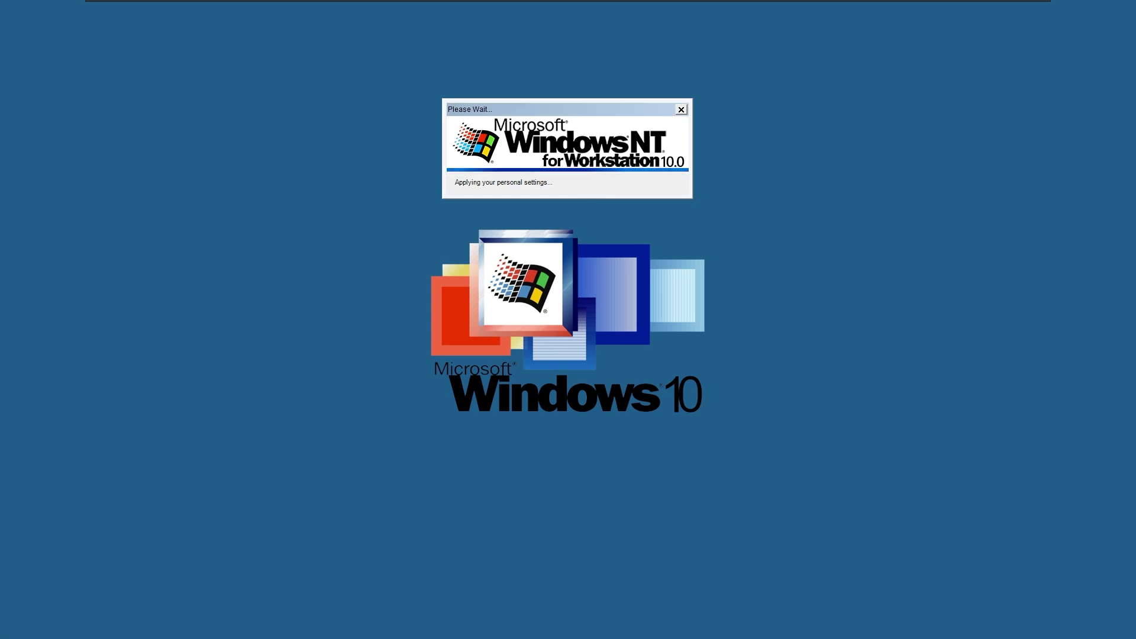
key(super)
key(super+e)
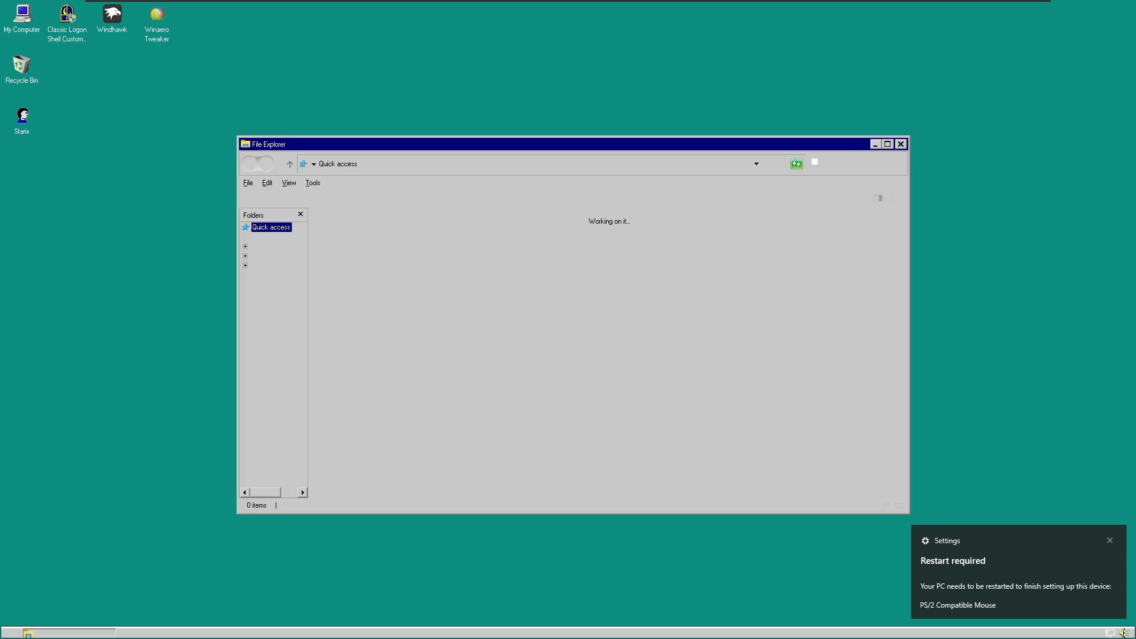
key(alt+F4)
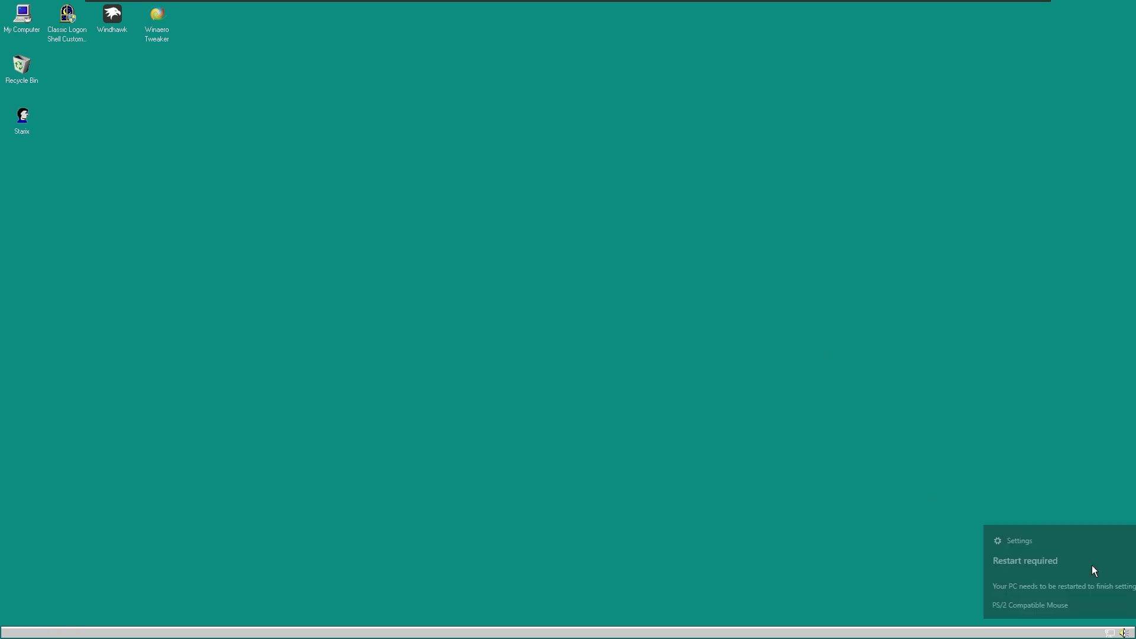
Open the Privacy page in Windows Settings, restore the maximized window and move it toward the middle of the desktop.
key(super)
key(super+i)
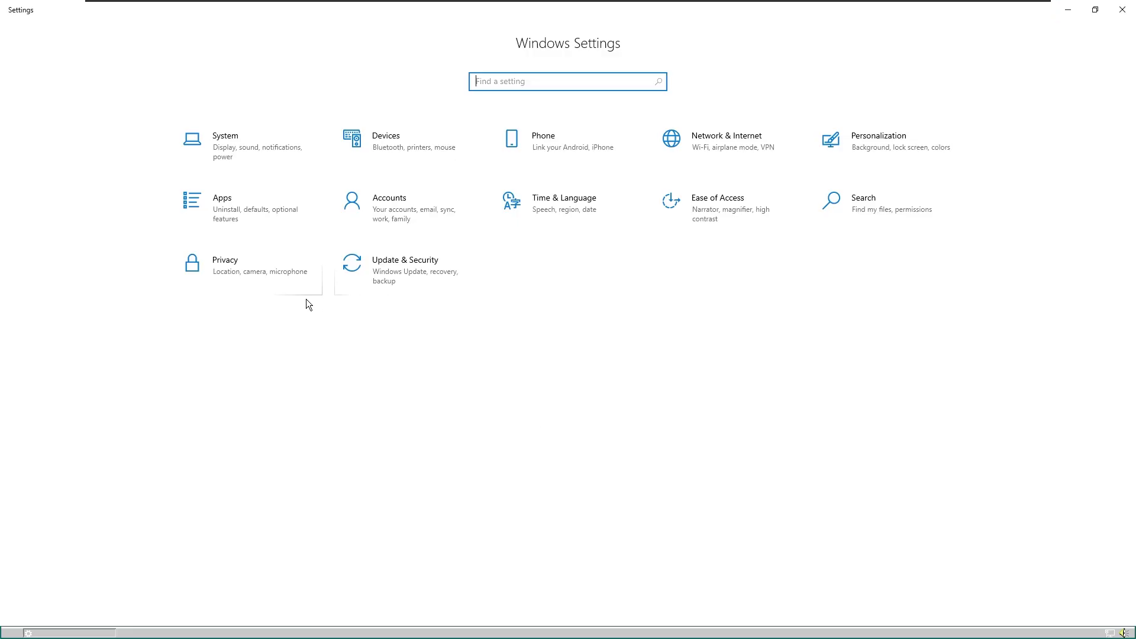
click(272, 276)
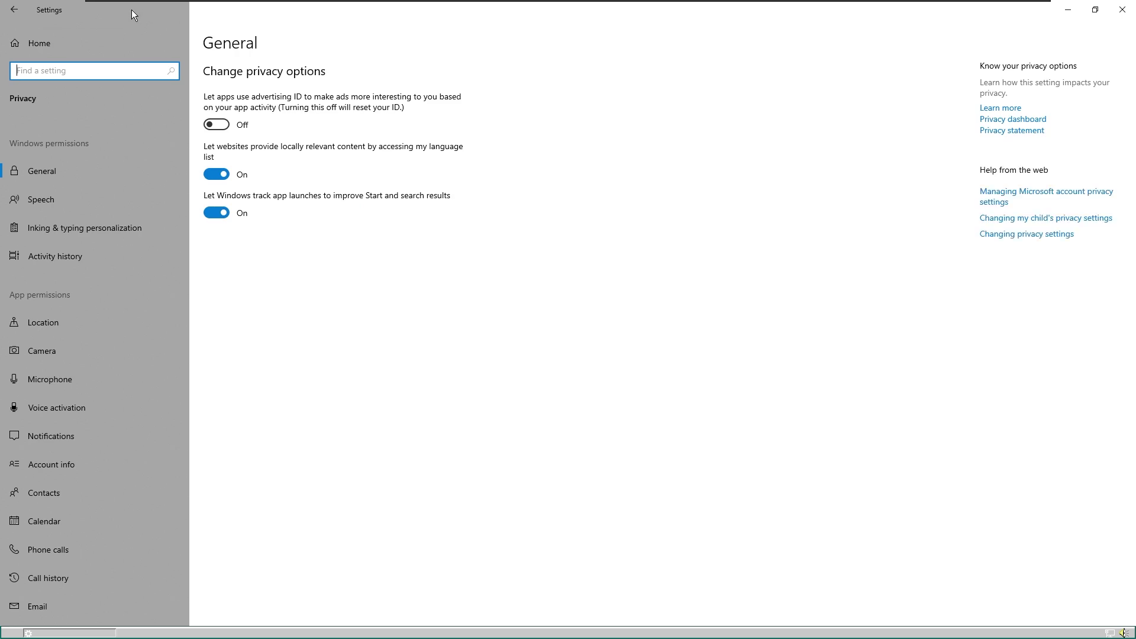
double_click(69, 6)
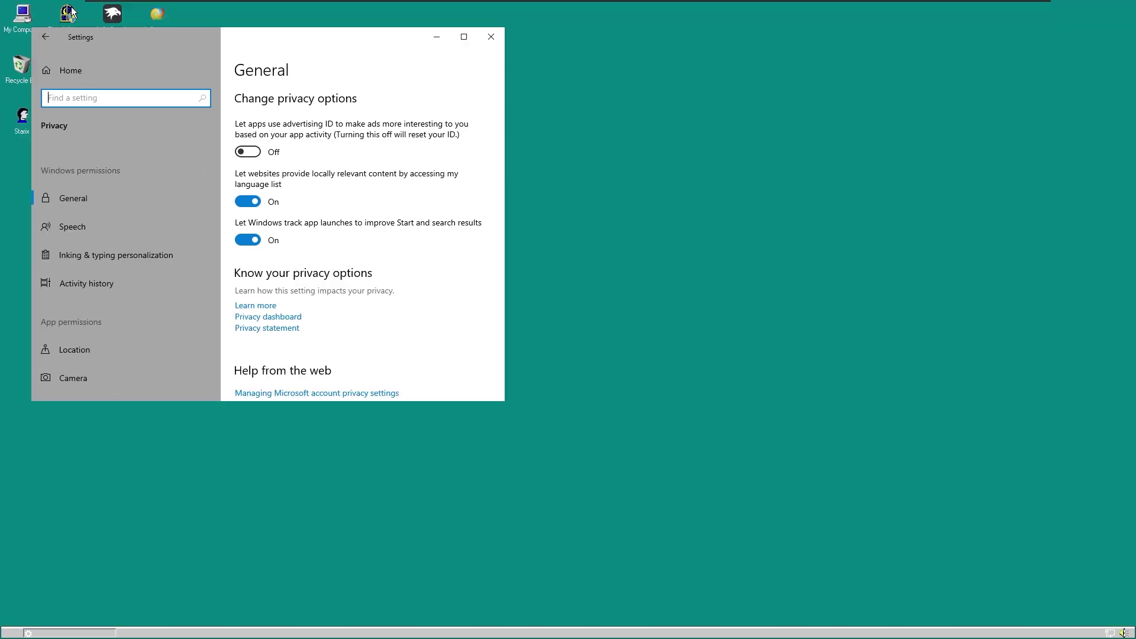
drag(172, 48, 554, 204)
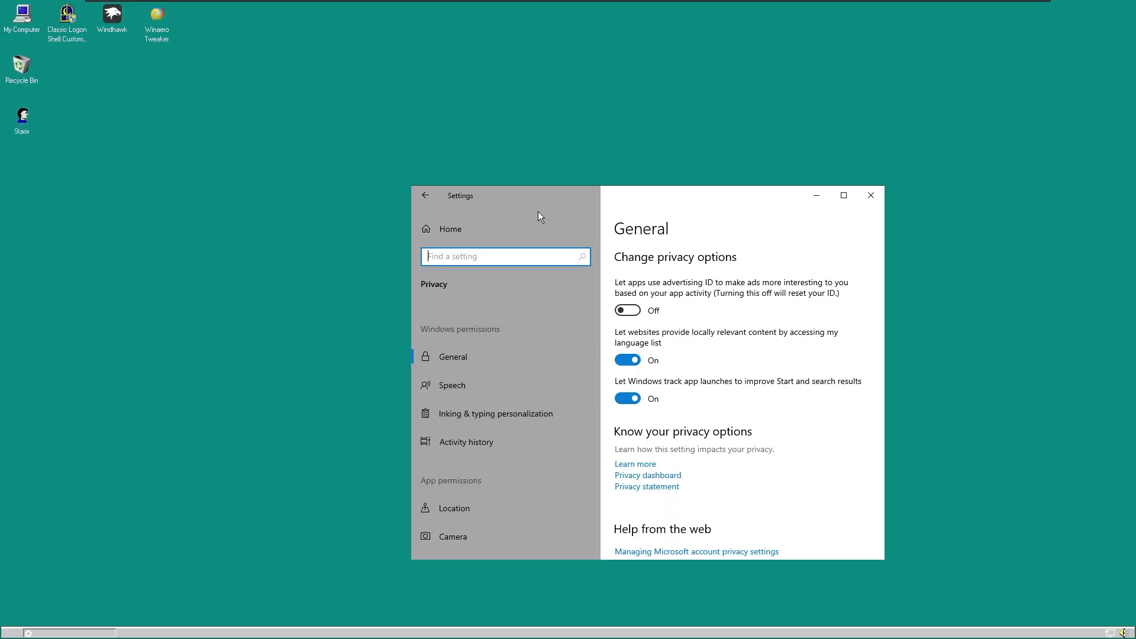
Open the folder C:\Windows\Web\Wallpaper\Windows in File Explorer.
key(super+e)
click(253, 237)
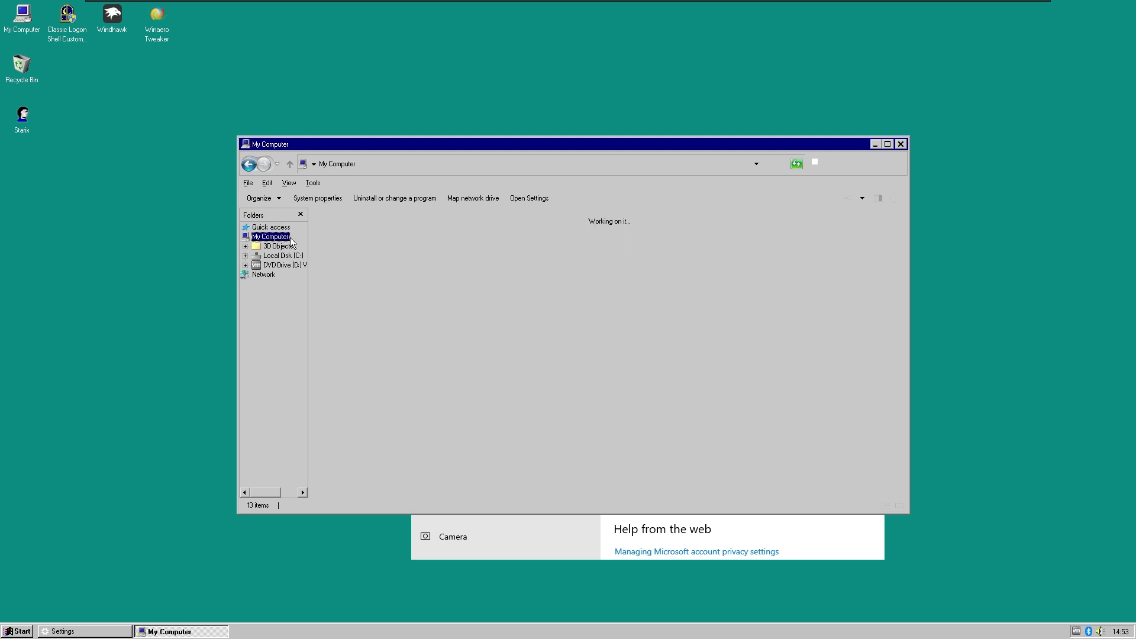
double_click(408, 268)
key(w)
key(Return)
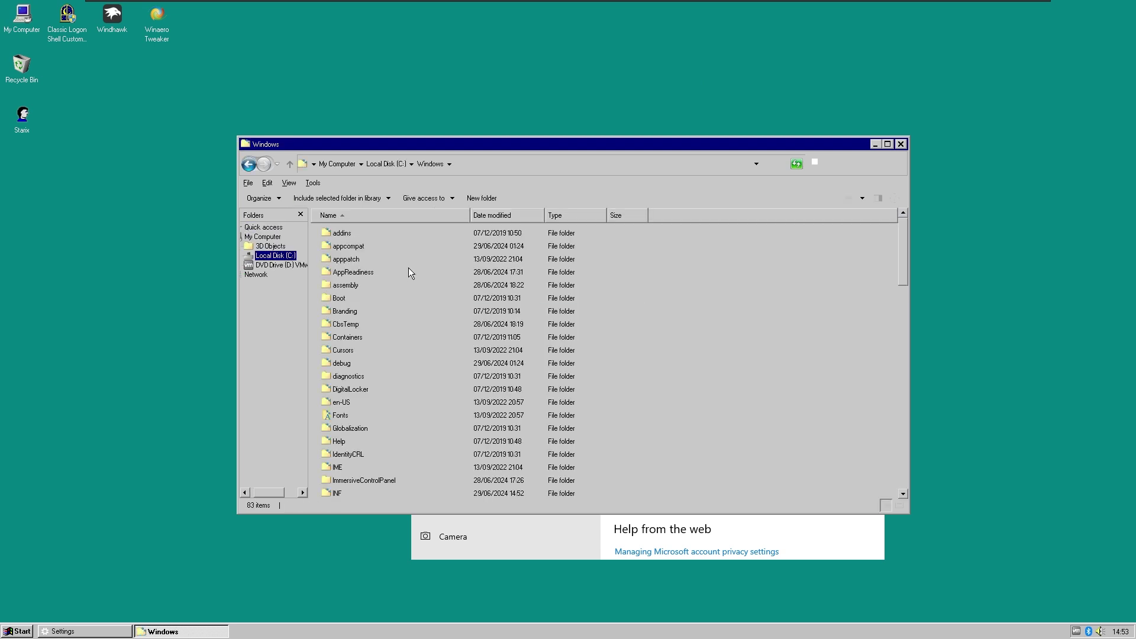
key(w)
key(Return)
key(Down)
key(Return)
key(Return)
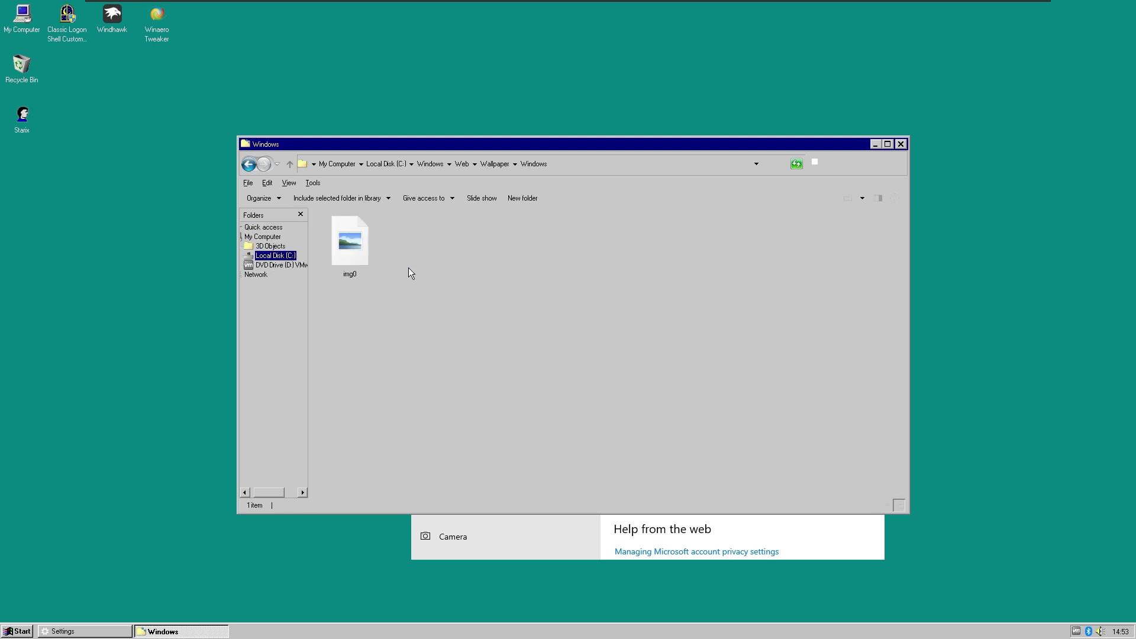
View the img0 wallpaper image in Paint and close it without changes.
double_click(357, 252)
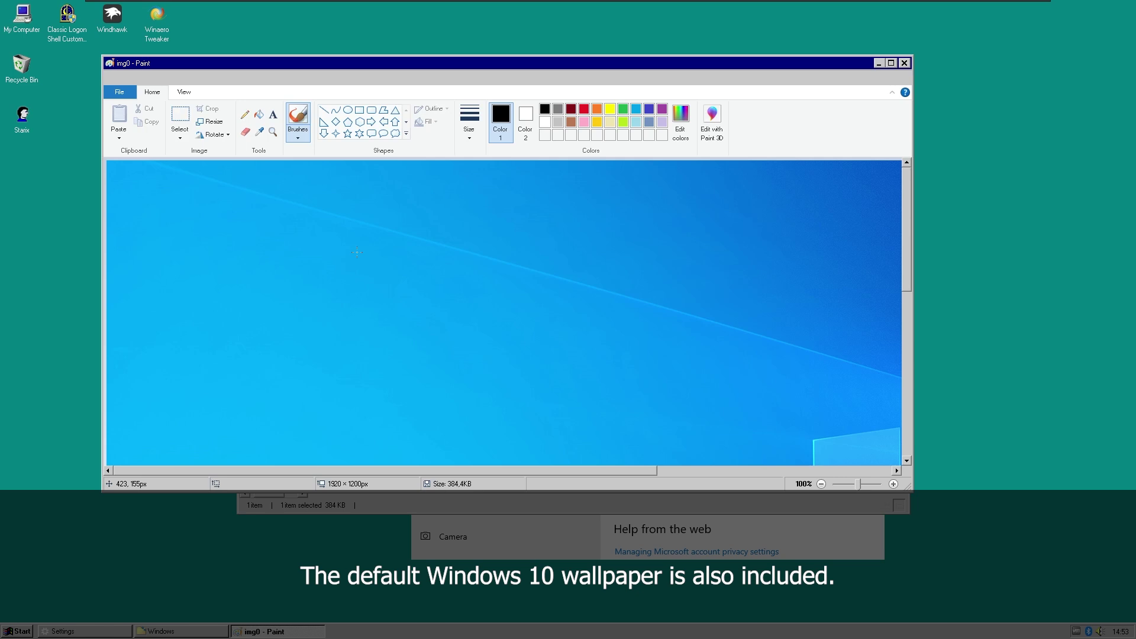
scroll(478, 285, down, 3)
scroll(478, 286, up, 1)
key(alt+F4)
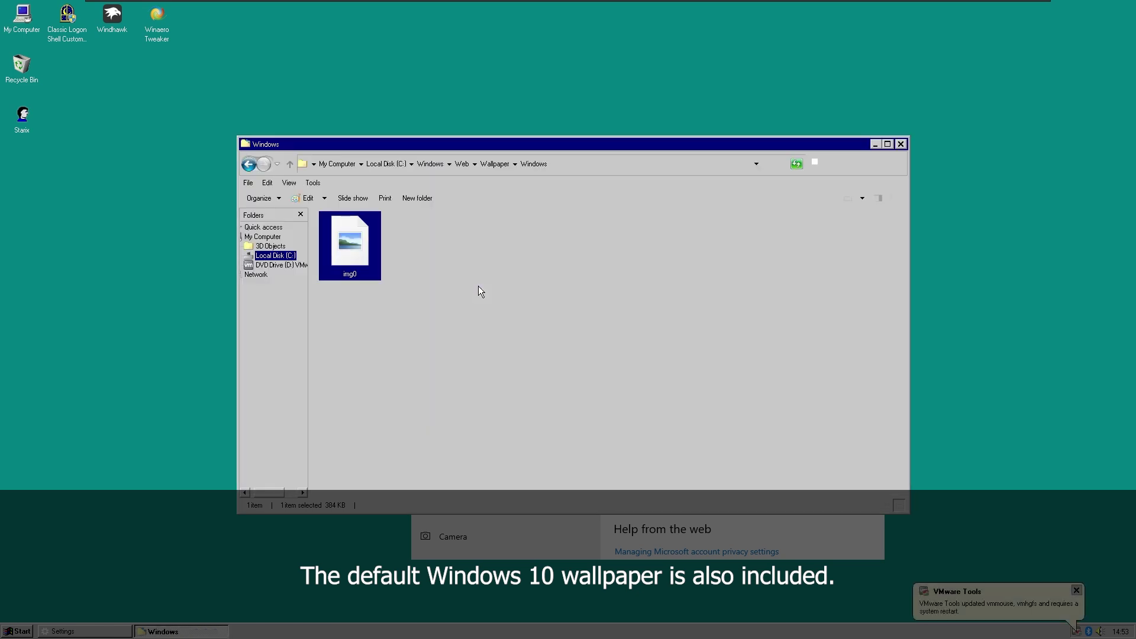
Browse the Screen and 4K\Wallpaper folders under C:\Windows\Web for further images.
key(alt+Up)
key(alt+Up)
key(Up)
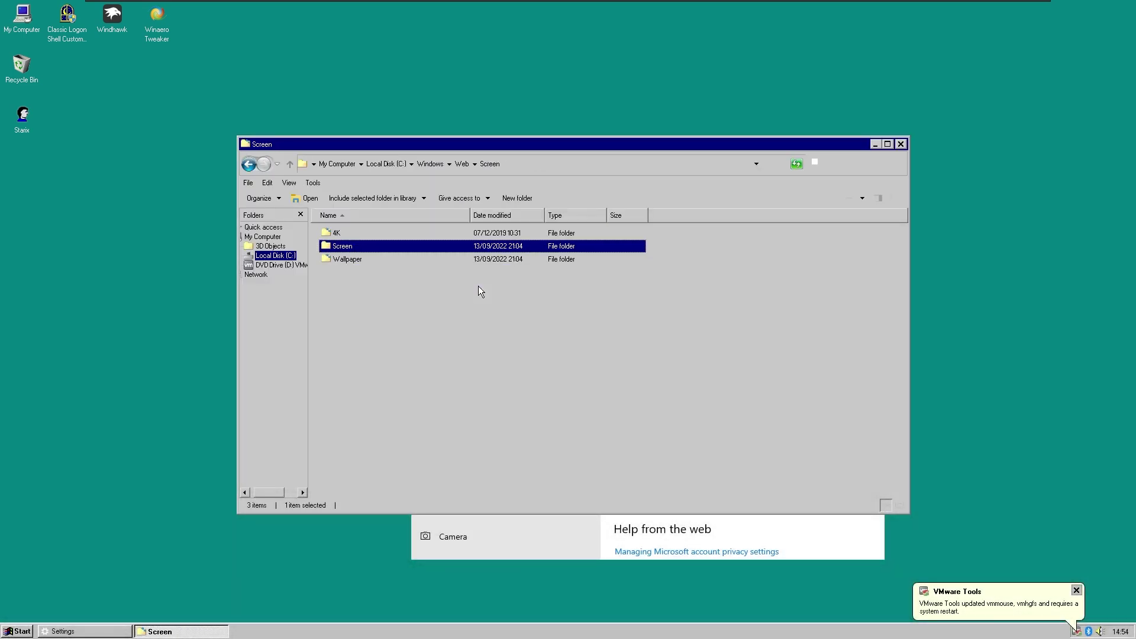
key(Return)
key(alt+Up)
key(Up)
key(Return)
key(Down)
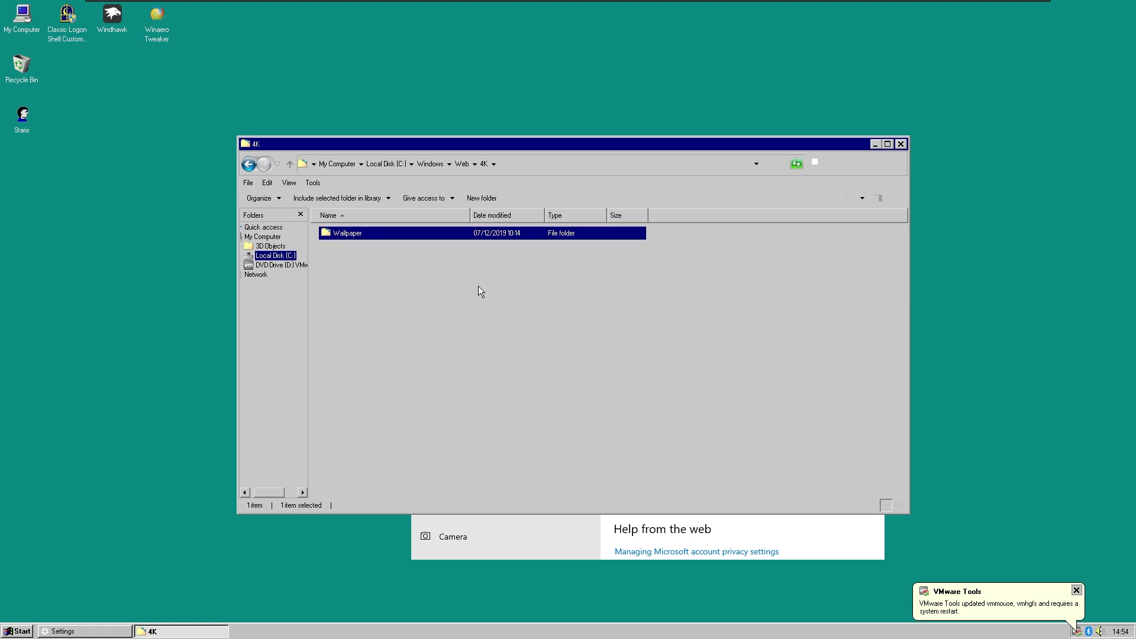
key(Return)
key(Down)
key(Return)
key(alt+Left)
key(alt+Left)
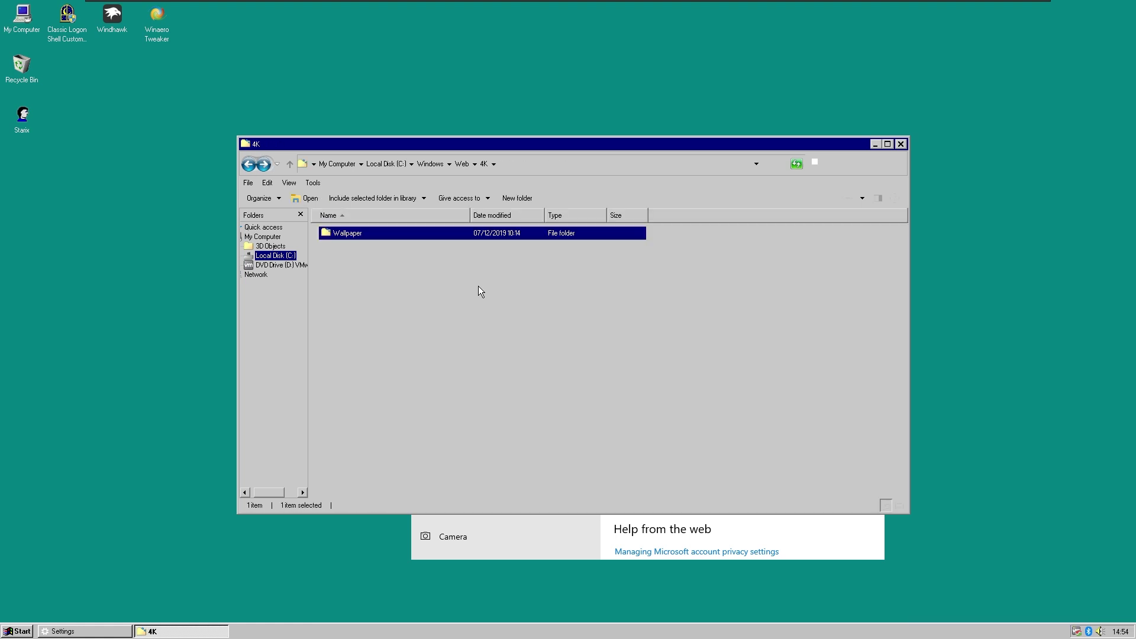
Return to the Web\Wallpaper\Windows folder and set img0 as the desktop background.
key(alt+Up)
key(Down)
key(Down)
key(Return)
key(Return)
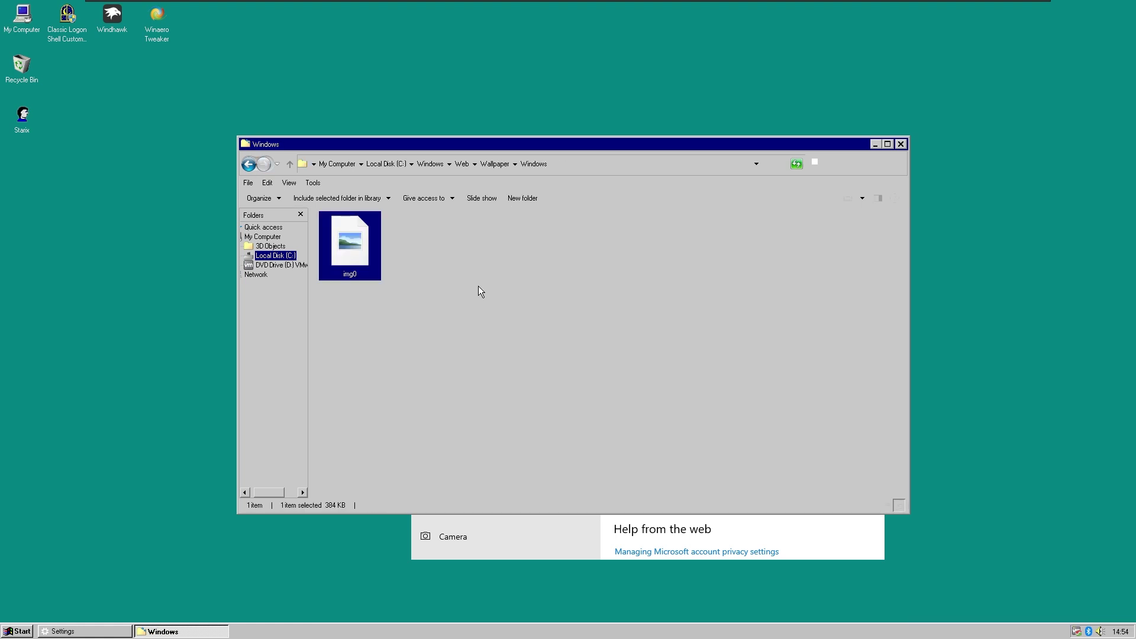
right_click(360, 236)
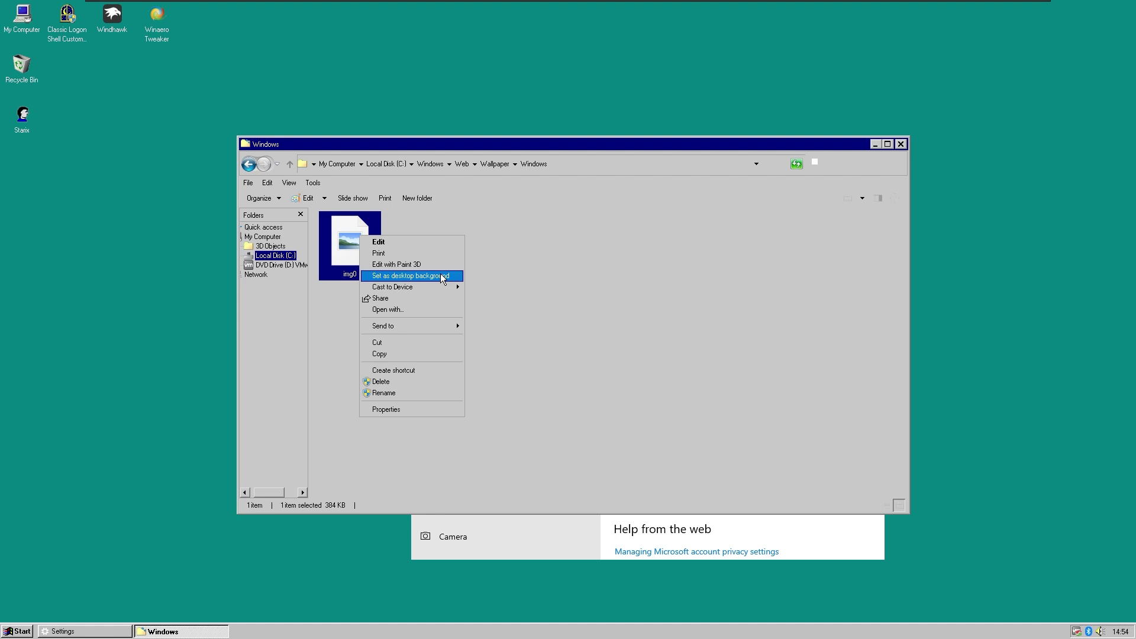
click(441, 273)
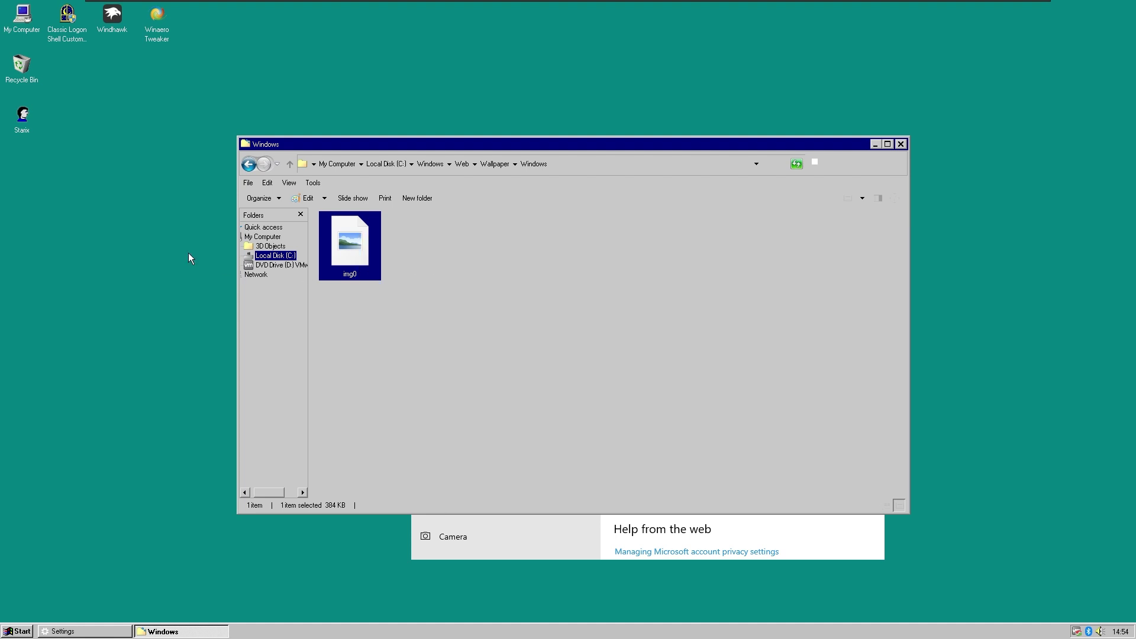
View the img0 wallpaper image, and close it together with the File Explorer and Settings windows.
double_click(361, 243)
key(alt+F4)
key(alt+F4)
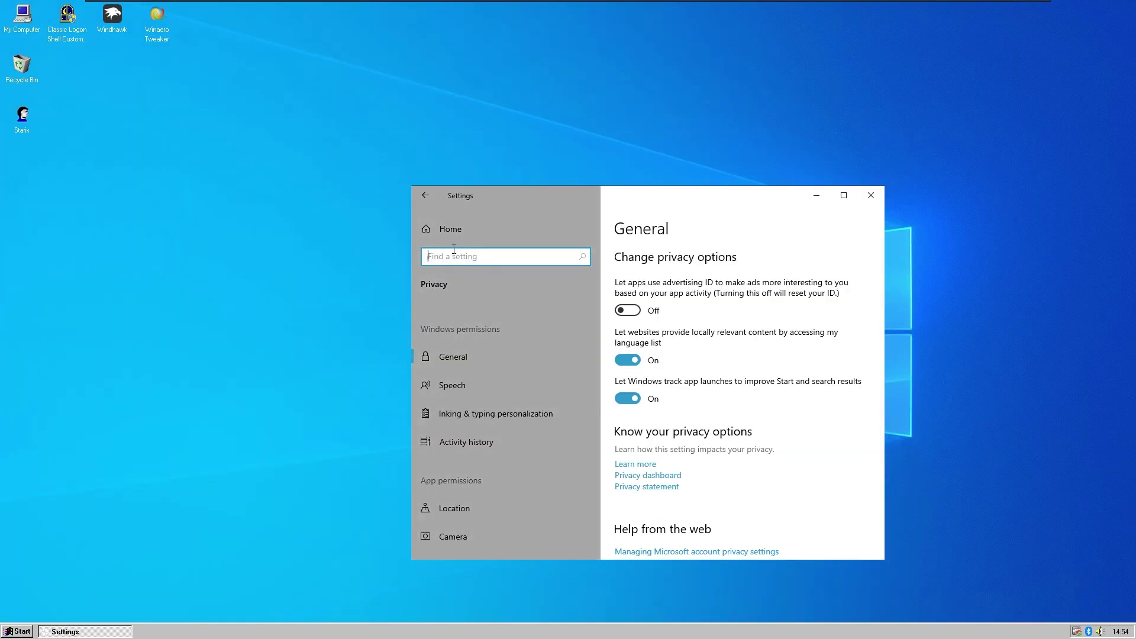
key(alt+F4)
Open the desktop's Personalization settings, change the Background type from Picture to Solid color, and close Settings.
right_click(435, 189)
click(501, 290)
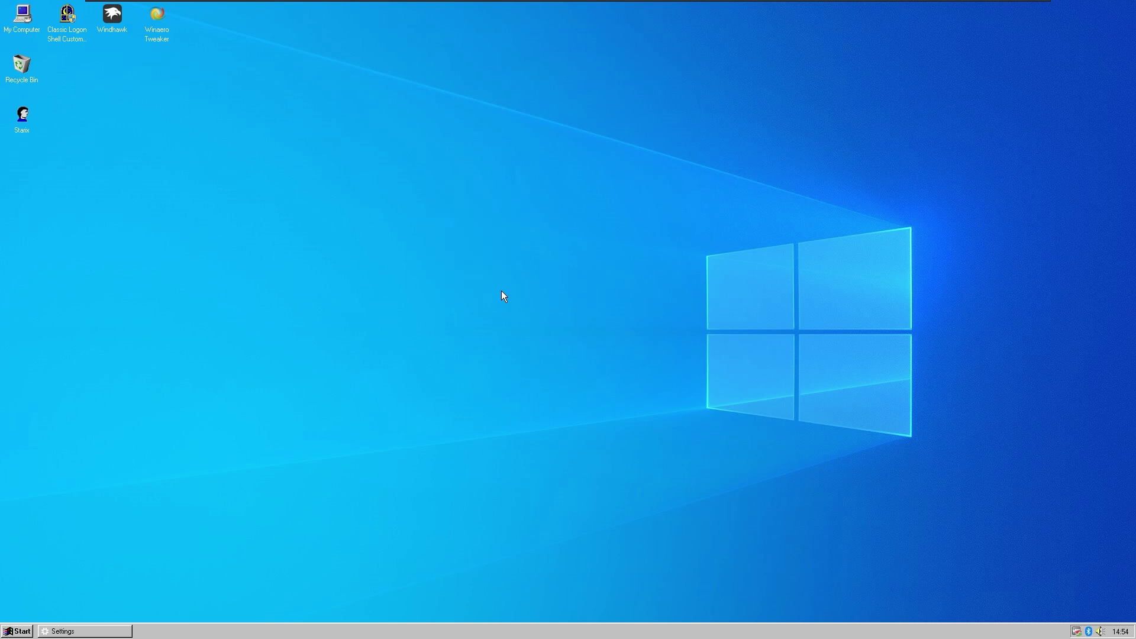
click(680, 403)
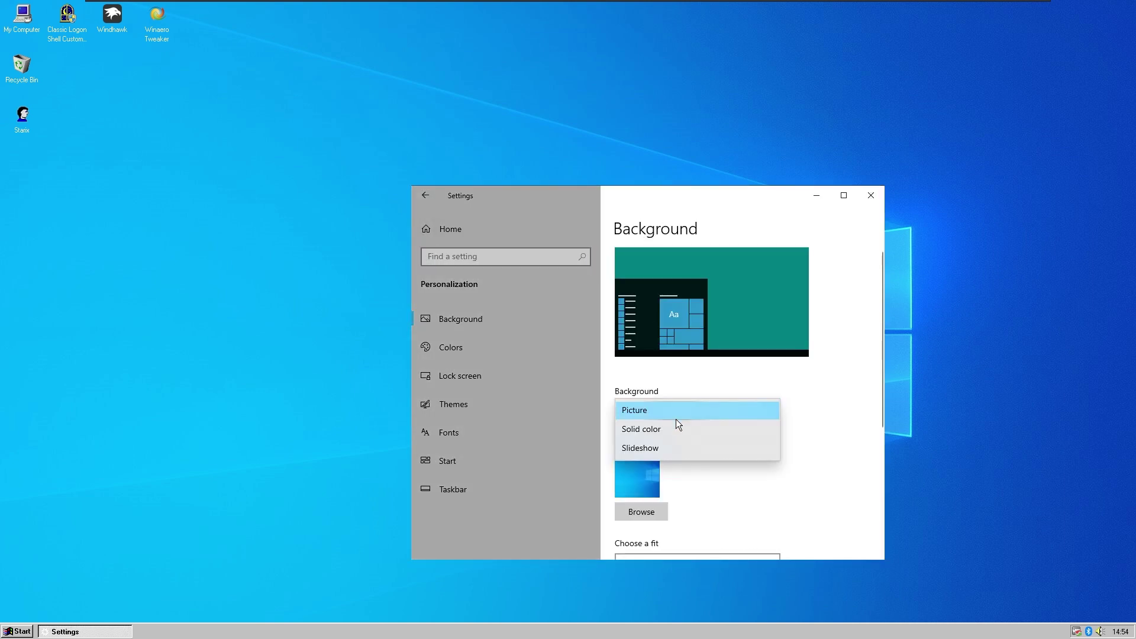
click(676, 421)
click(679, 407)
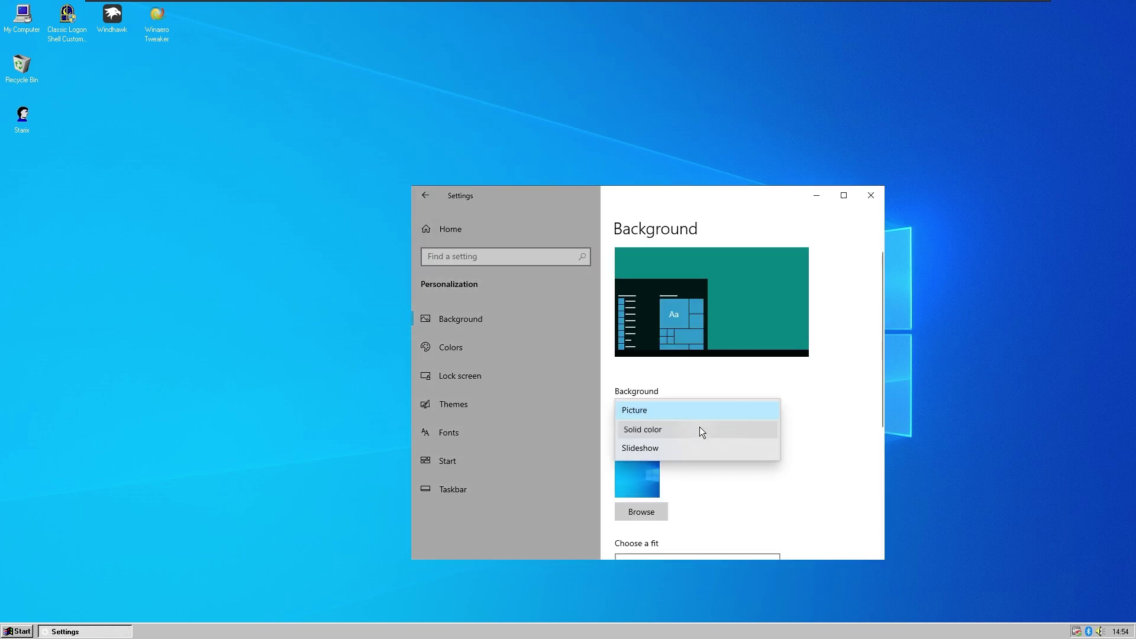
click(699, 427)
scroll(766, 362, down, 3)
key(alt+F4)
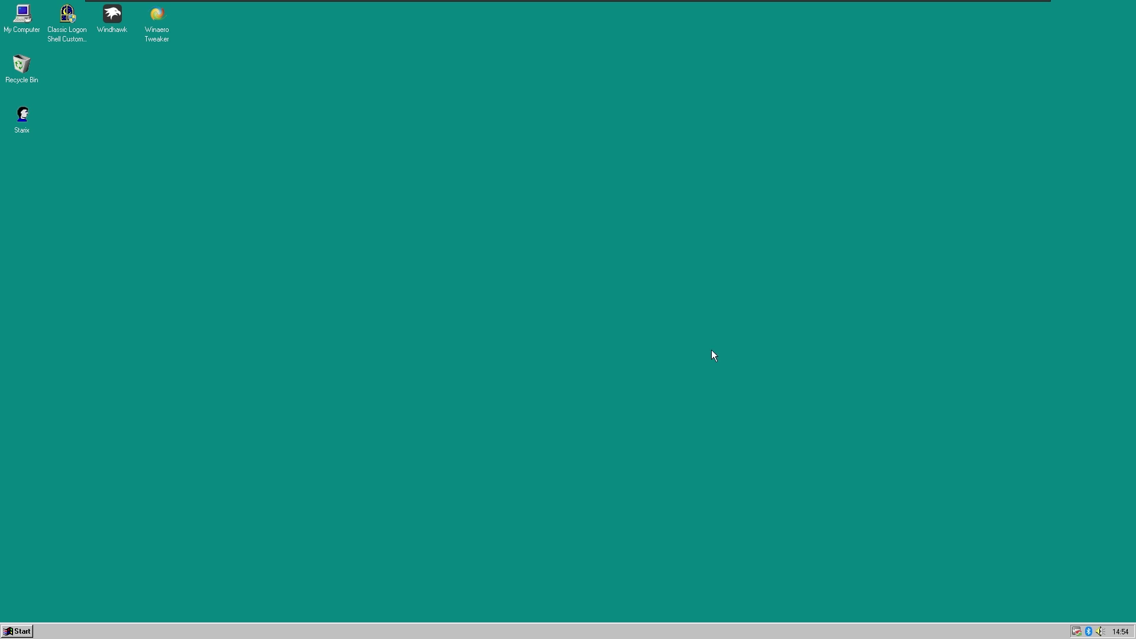
Open the Windows Features dialog by running optionalfeatures.exe.
key(super)
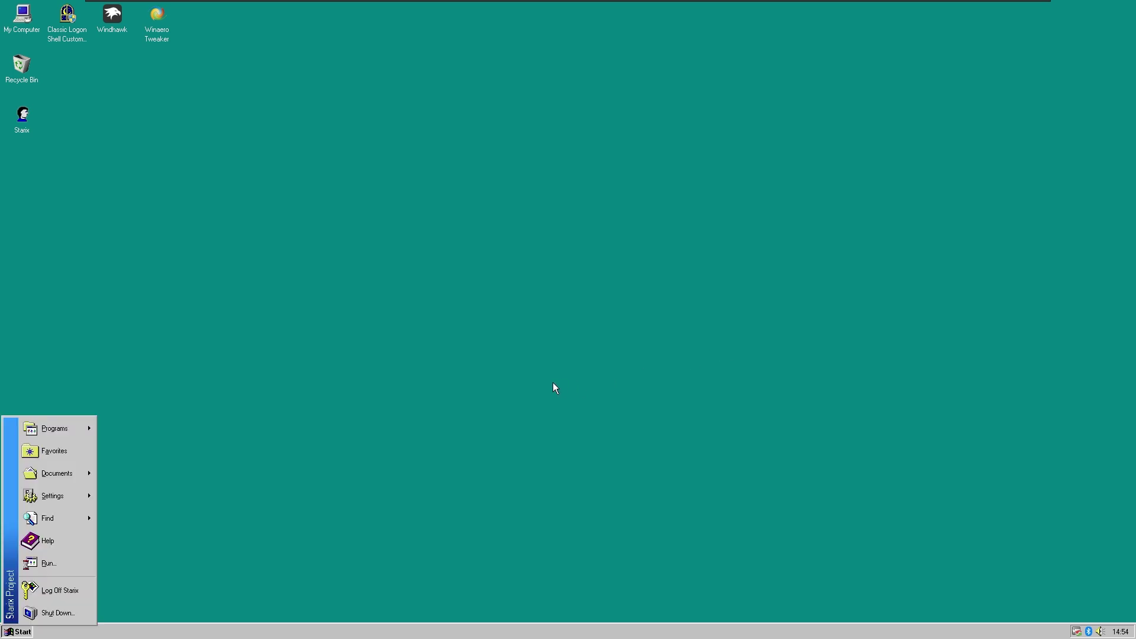
key(super+r)
text(opti)
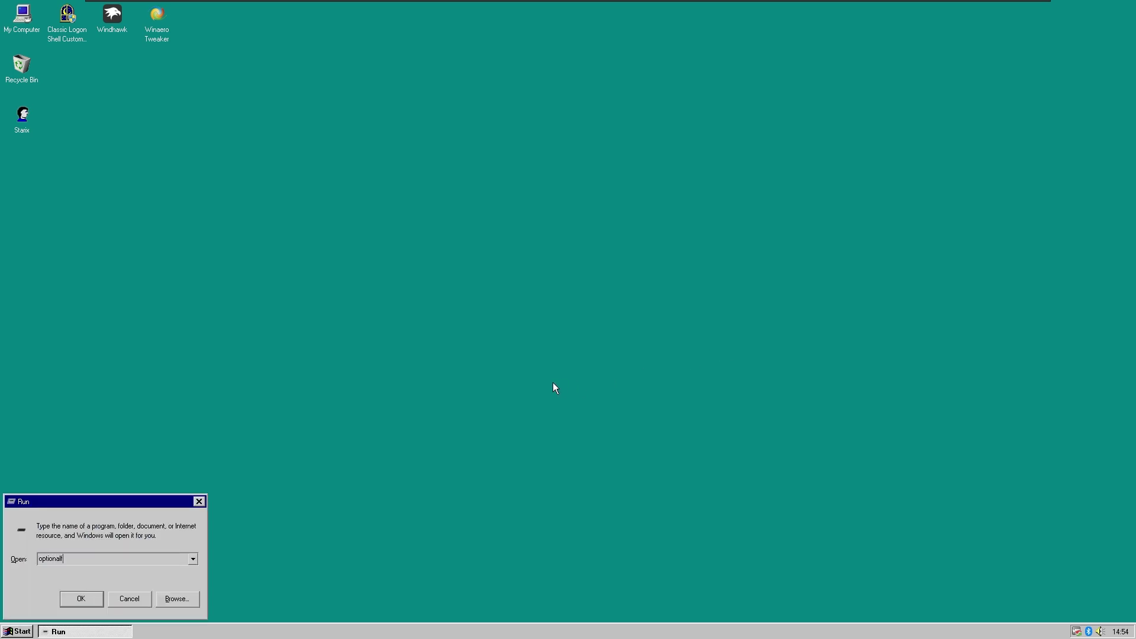
text(onalfeatures.exe)
key(Return)
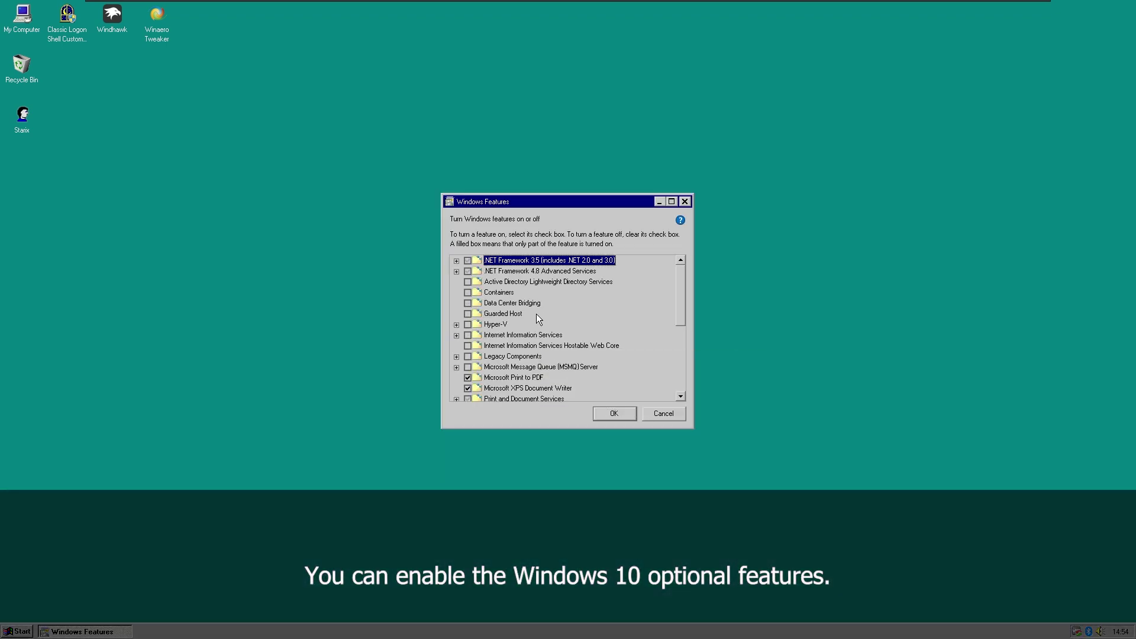
Look through the list of optional Windows features and close the dialog without changing any of them.
scroll(538, 322, down, 3)
scroll(558, 342, down, 2)
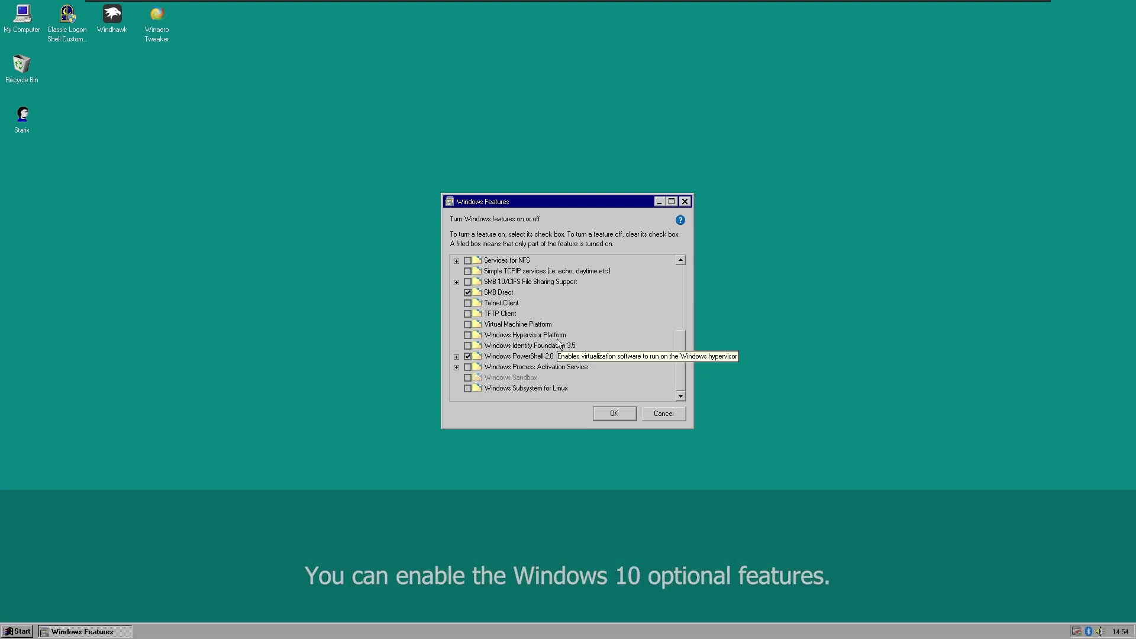
scroll(558, 342, up, 5)
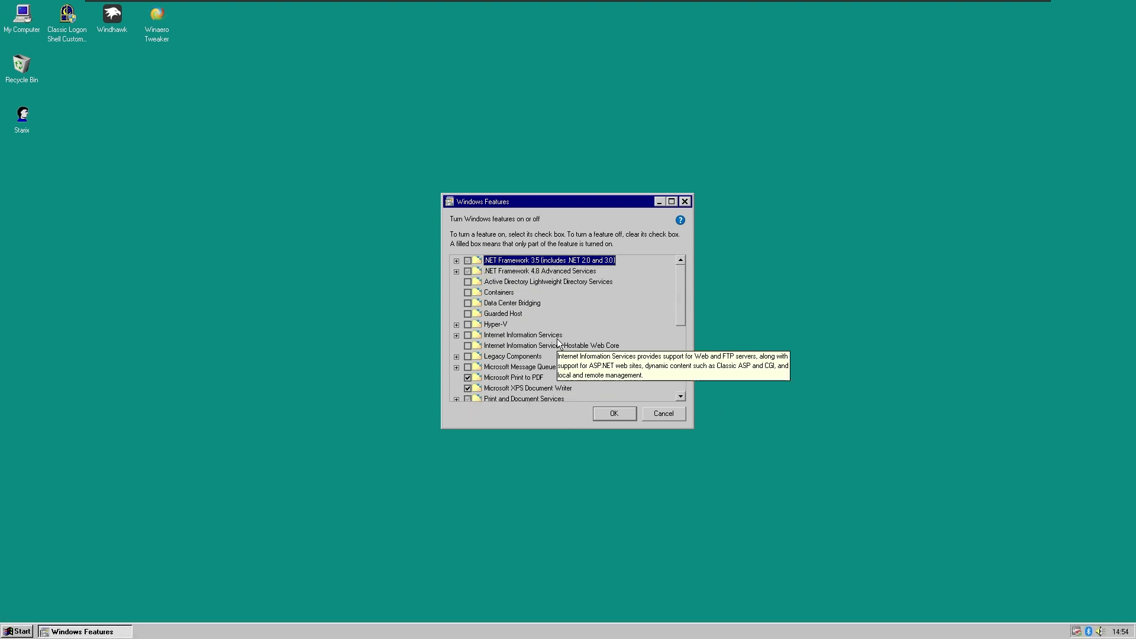
click(515, 314)
key(Down)
key(Down)
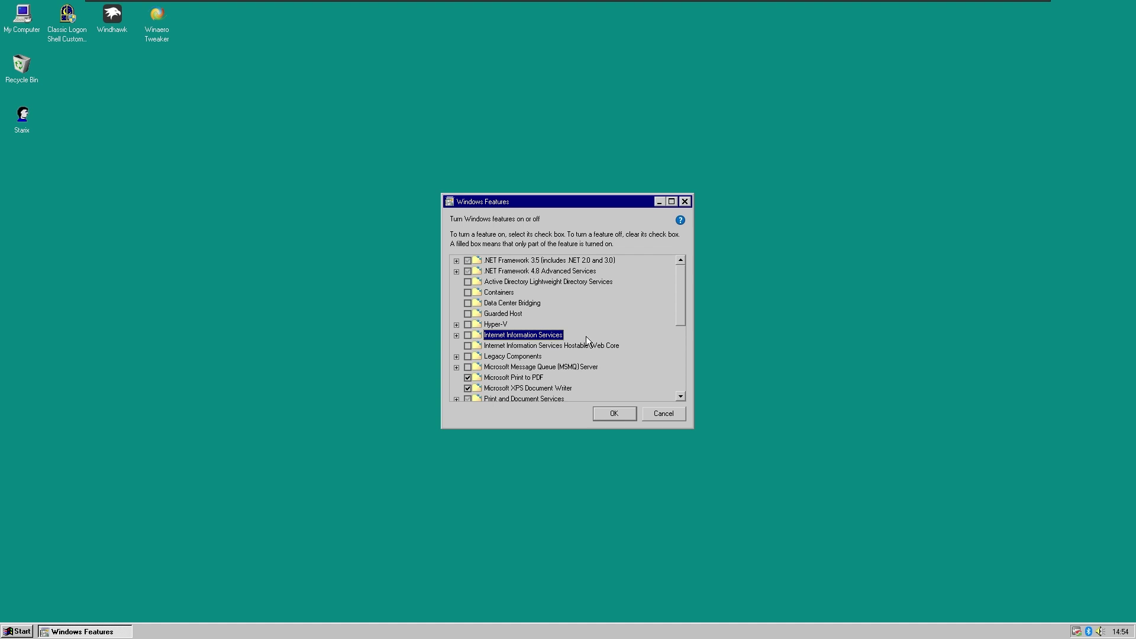
key(Down)
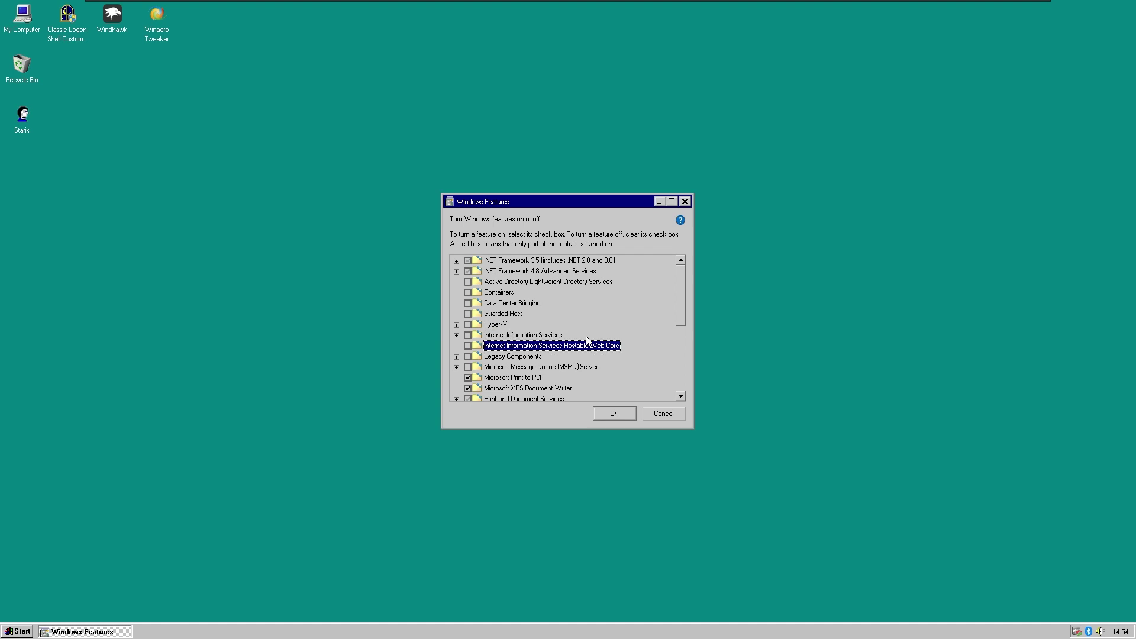
key(Escape)
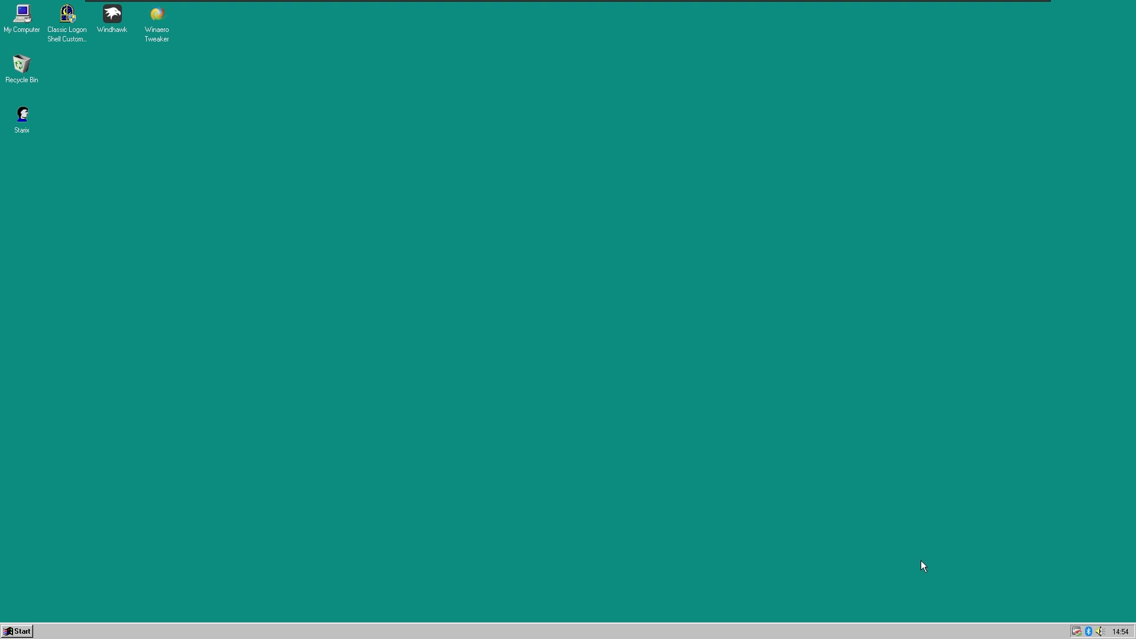
Open a Command Prompt, run winget to check whether it is available, and close the window.
key(super+r)
text(cmd)
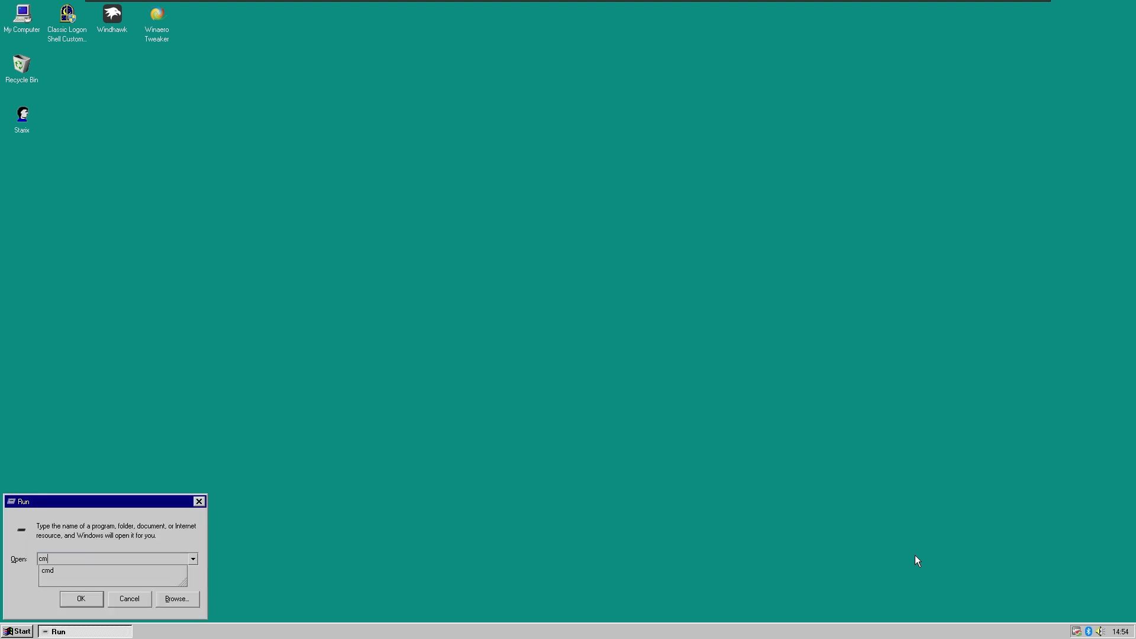
key(Return)
text(winget)
key(Return)
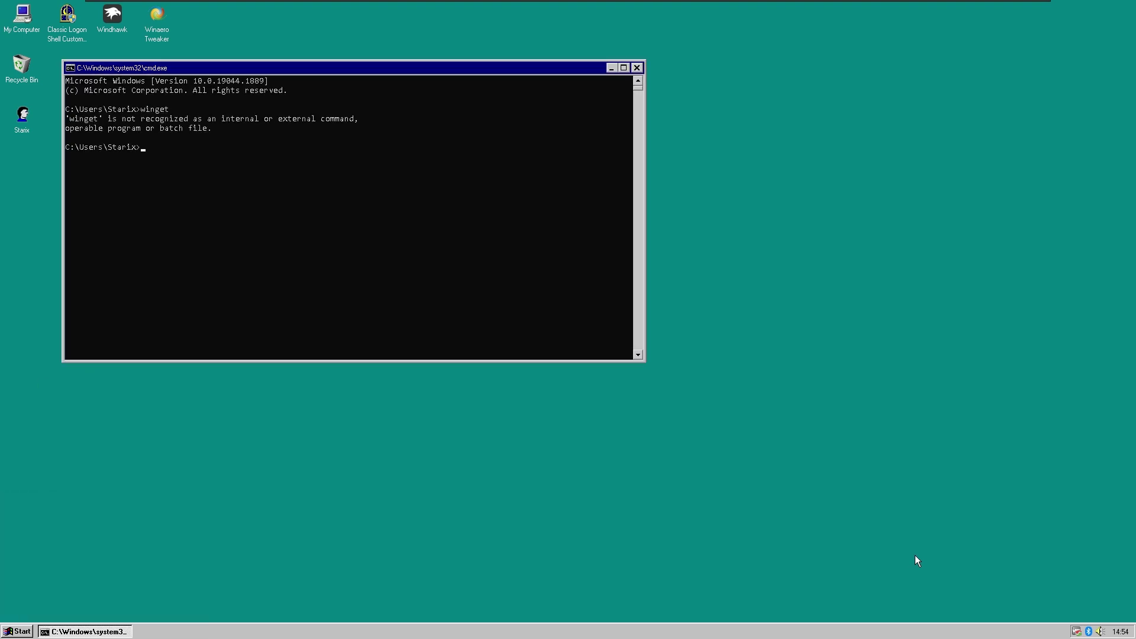
key(alt+F4)
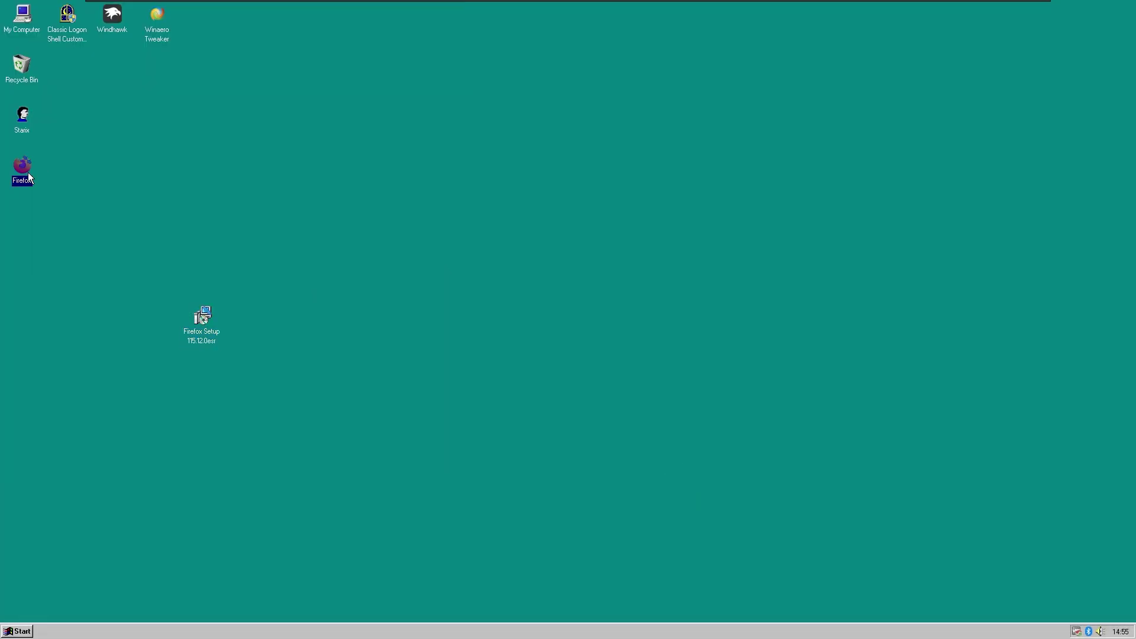
Open the starix.lol website in Firefox and follow its link to the project's GitHub page.
double_click(22, 167)
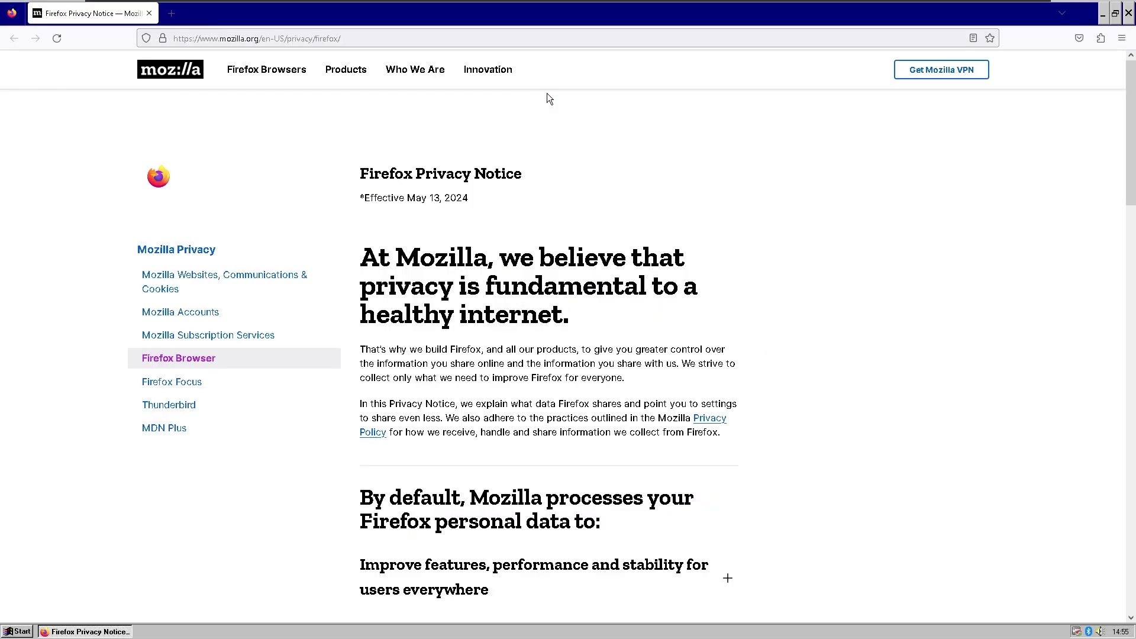
text(starix proj)
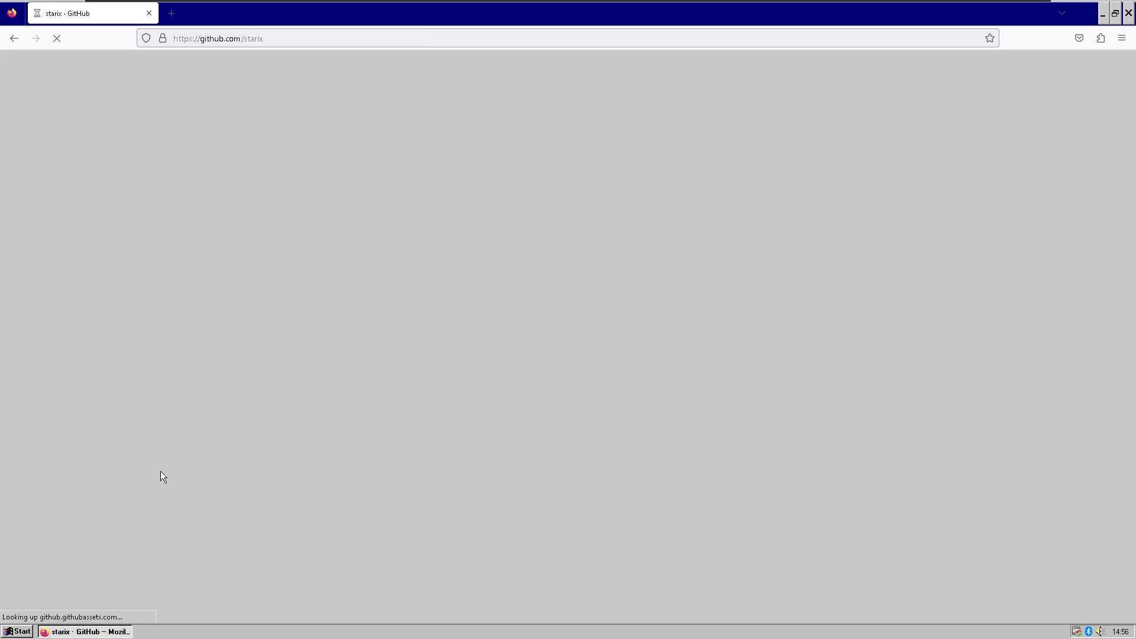
key(ctrl+l)
text(starix.lol)
key(Return)
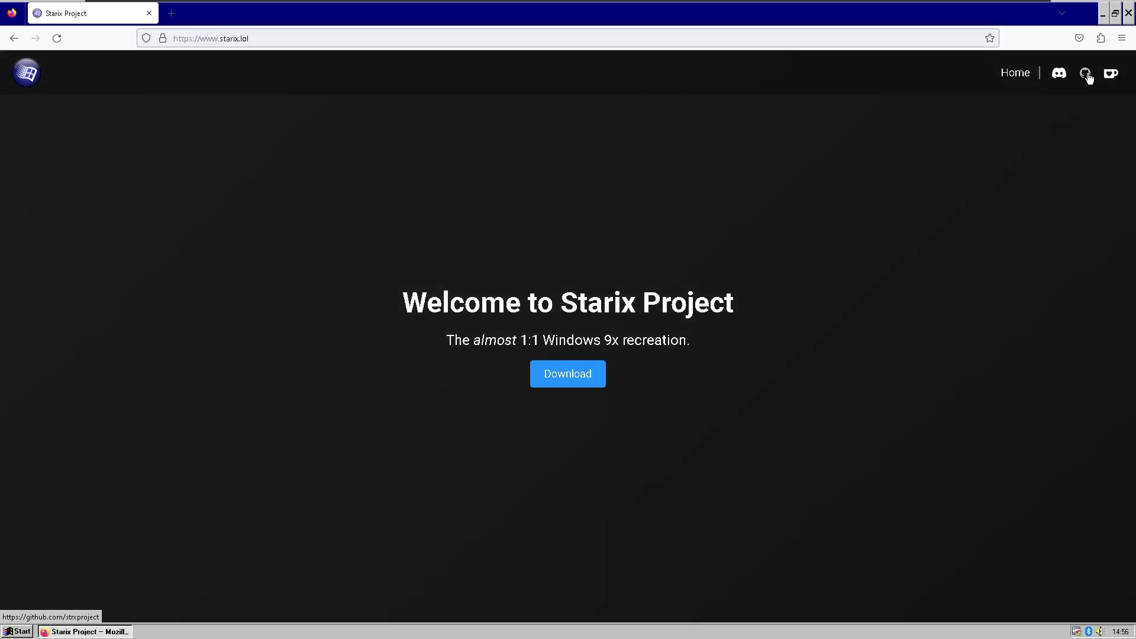
click(1087, 77)
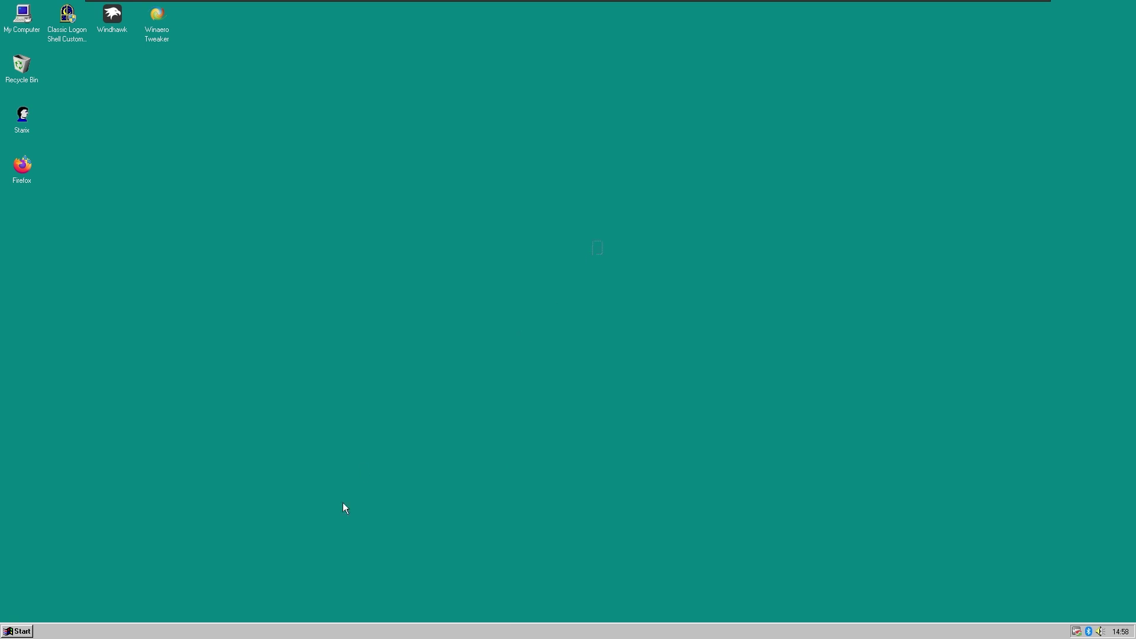
Run starix to view the About Starix window.
key(super+r)
text(starix)
key(Return)
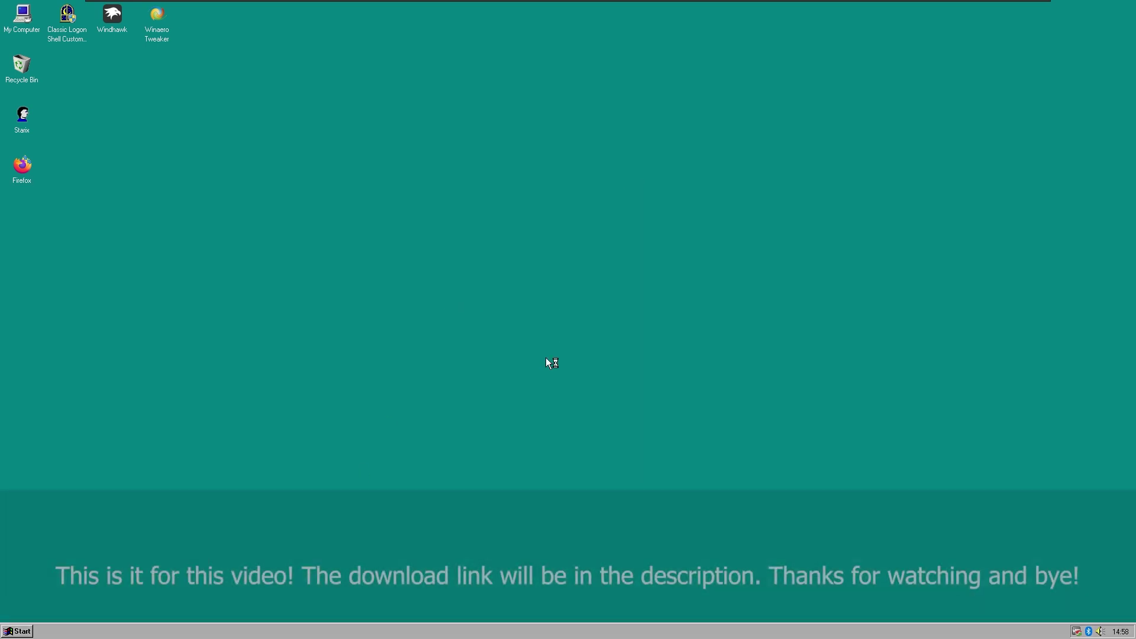
click(739, 384)
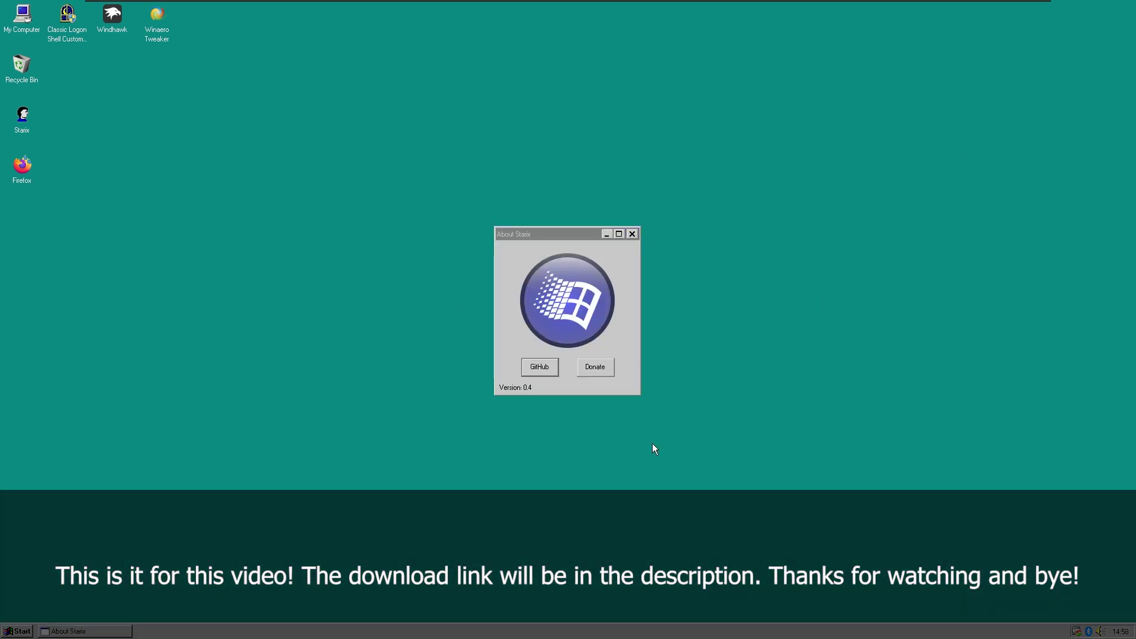